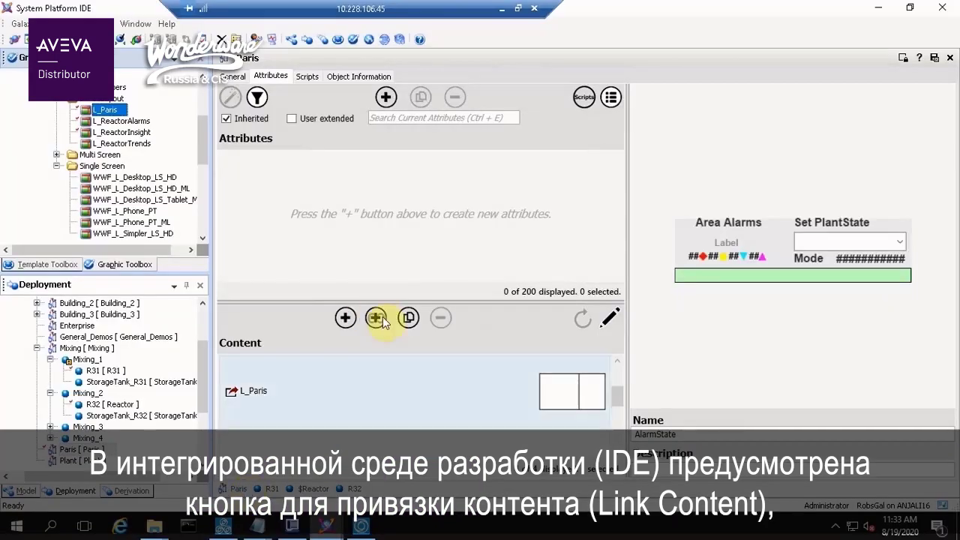
Step: Browse the LinkedLayout folder for layouts that can be linked to the Paris object, highlight L_Paris and dismiss the browser
click(376, 319)
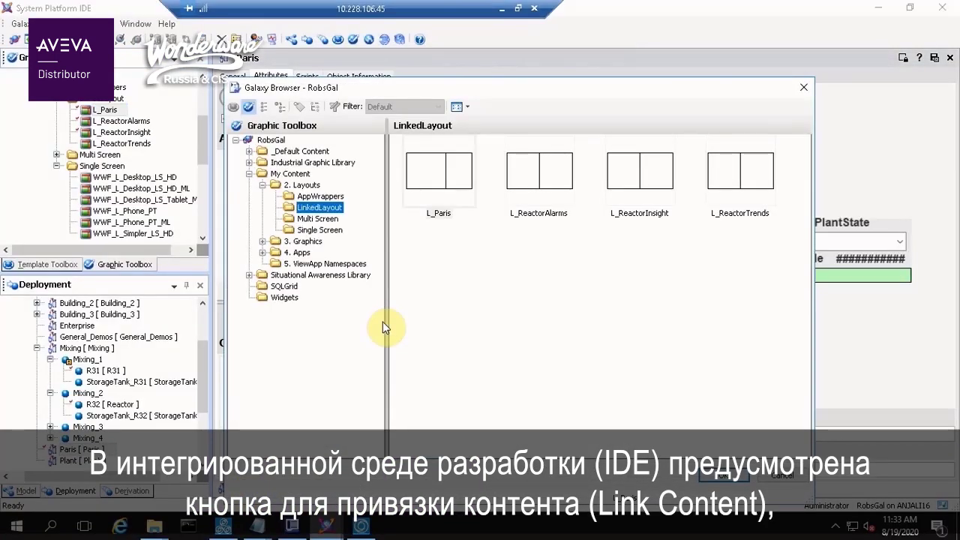
click(455, 169)
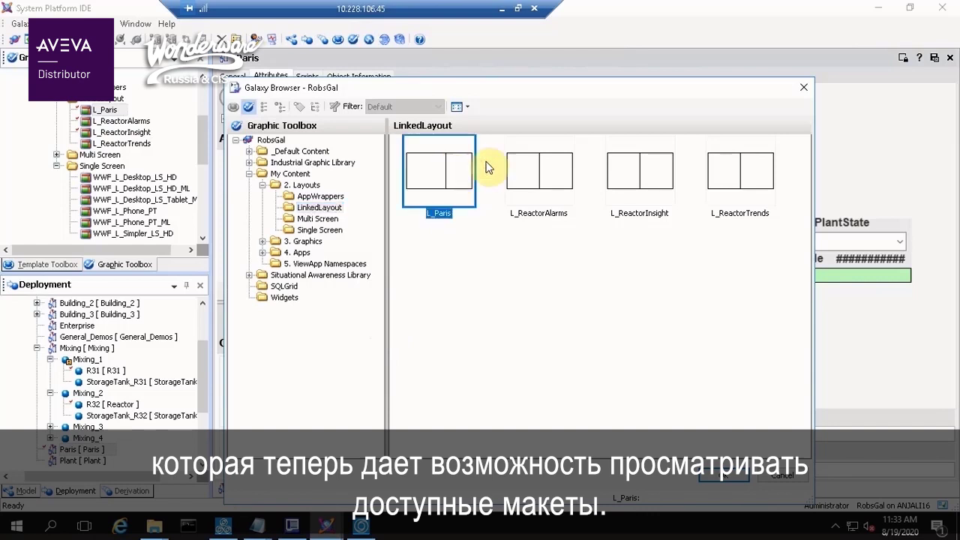
click(782, 477)
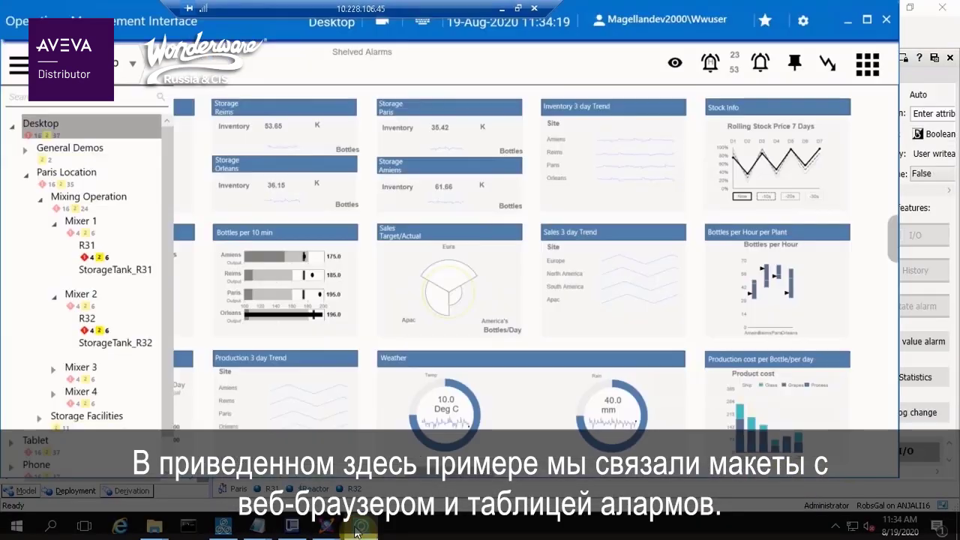
Step: View the linked layout content for Paris Location and reactor R31 in the running Operations Management Interface
click(67, 172)
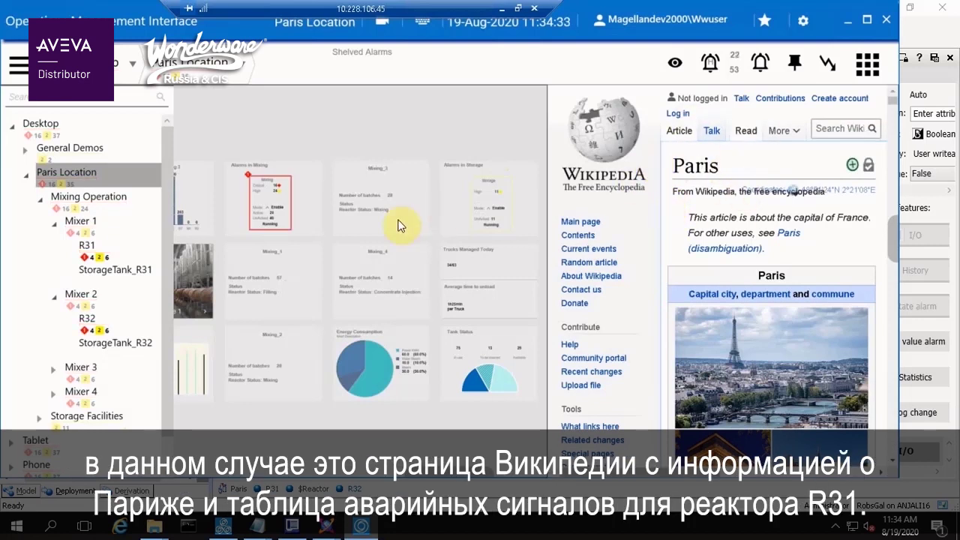
click(89, 253)
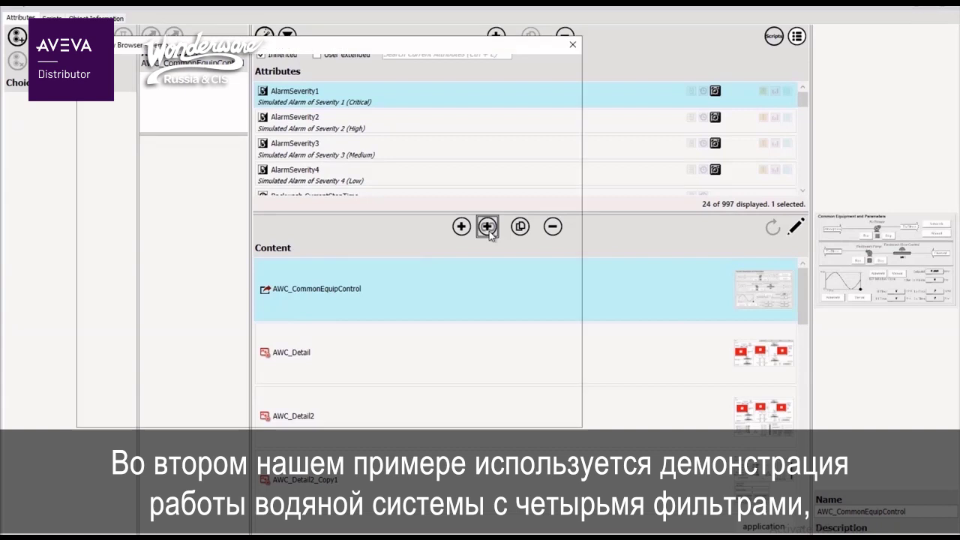
Step: Link AFilterLayout from the 2. Layouts folder to the filter object's content
click(488, 227)
click(113, 139)
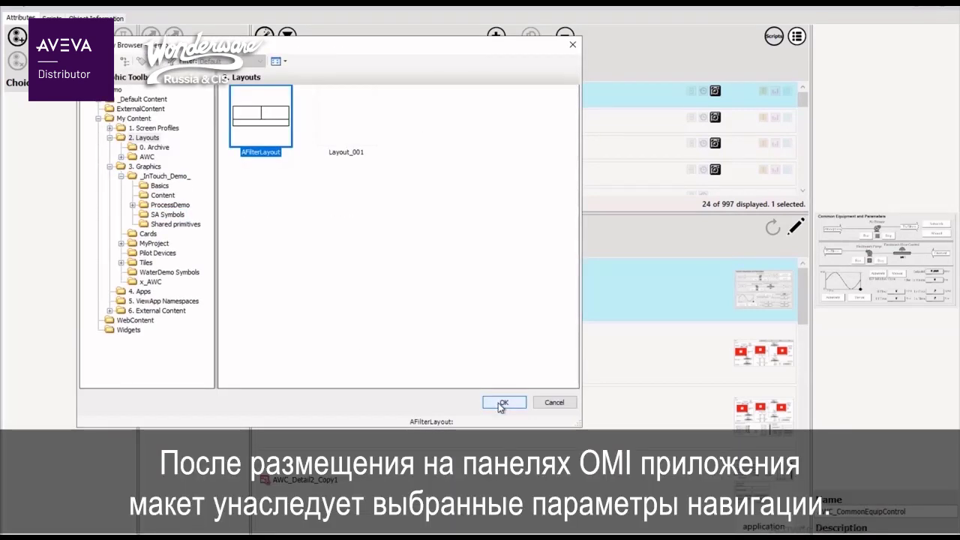
click(501, 403)
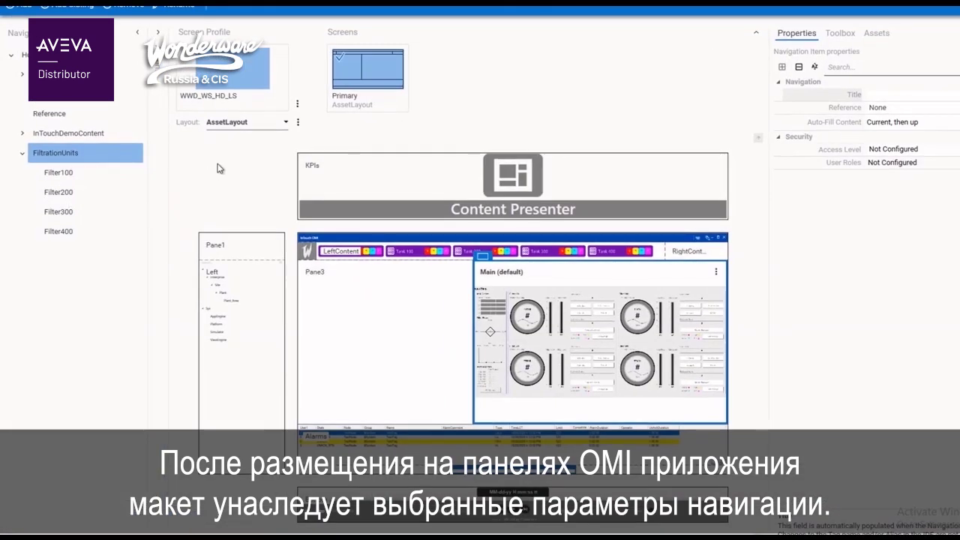
Step: Inspect the Main pane's layout content for Filter100, Filter200 and Filter300 in the $WaterDemo editor
click(55, 172)
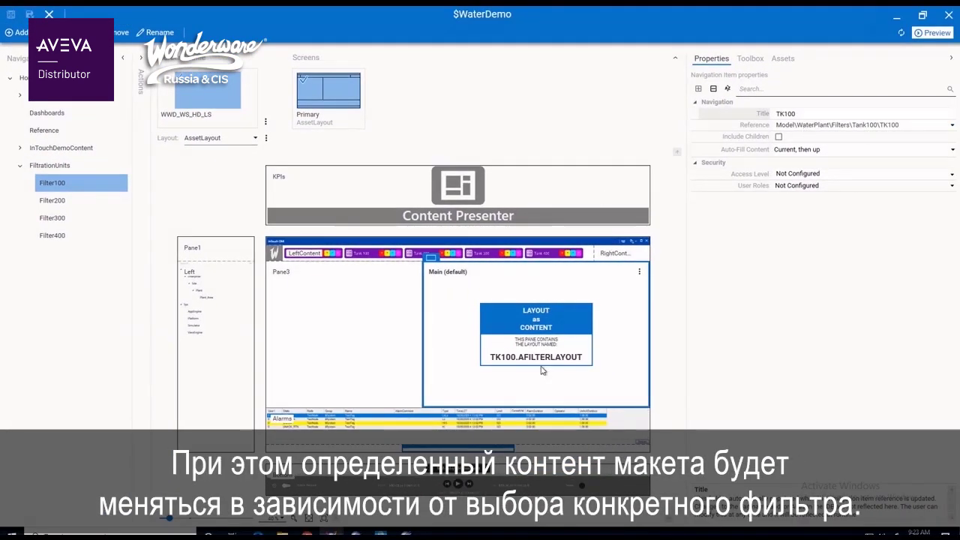
click(47, 201)
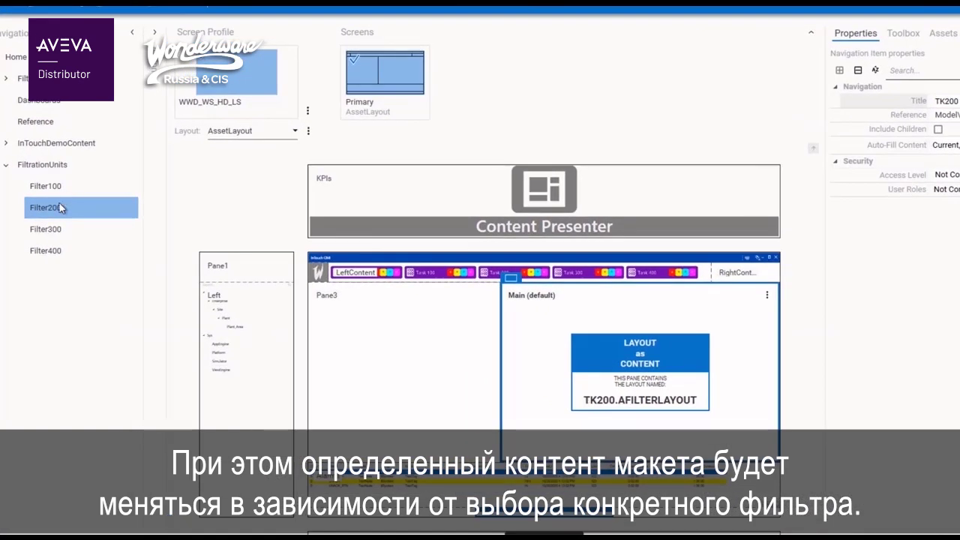
click(54, 217)
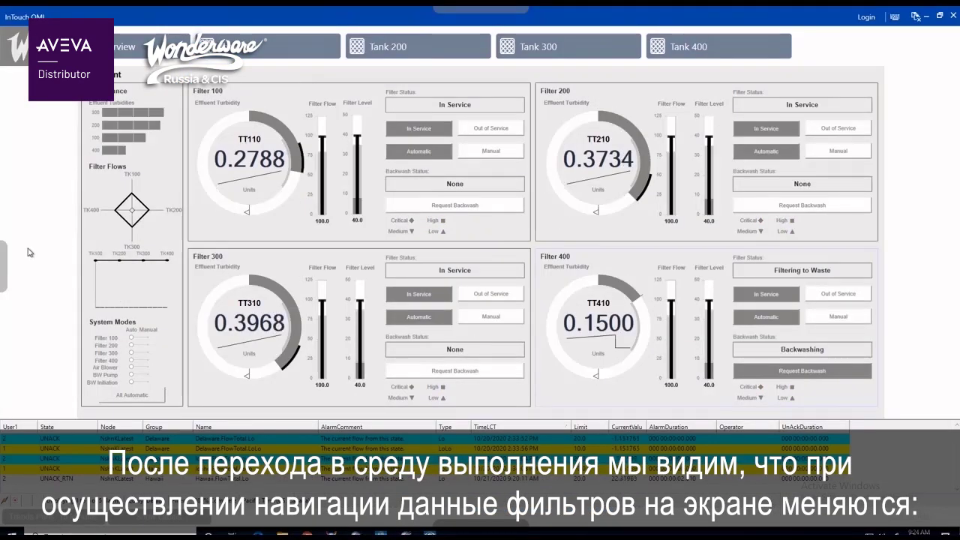
Step: Navigate through the Tank 100, Tank 200, Tank 300 and Tank 400 displays in the running InTouch OMI water demo
mouse_move(8, 263)
click(44, 201)
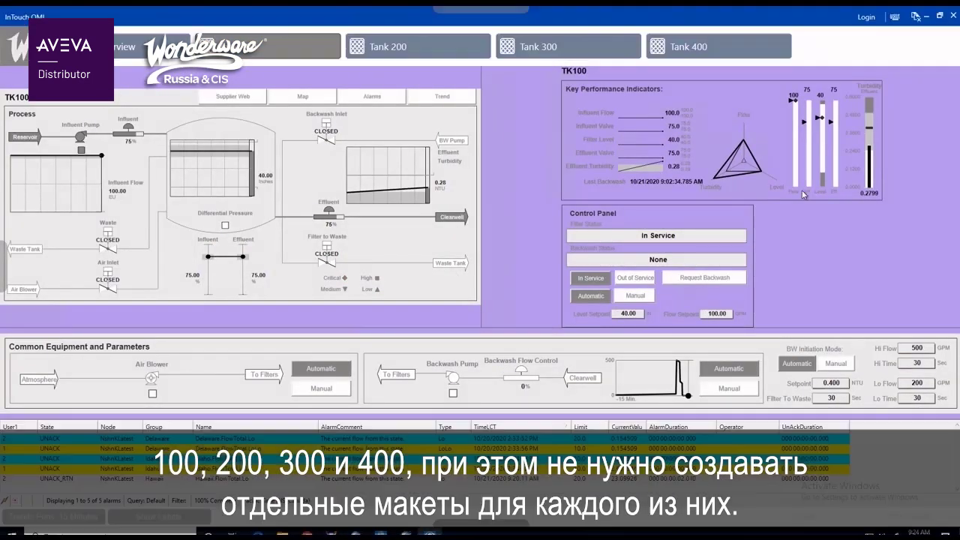
click(398, 52)
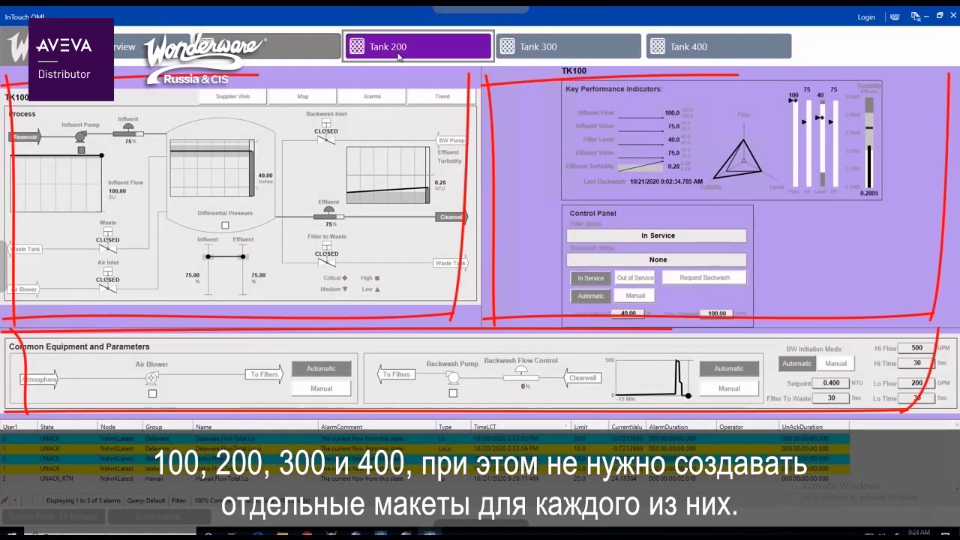
click(568, 43)
click(717, 47)
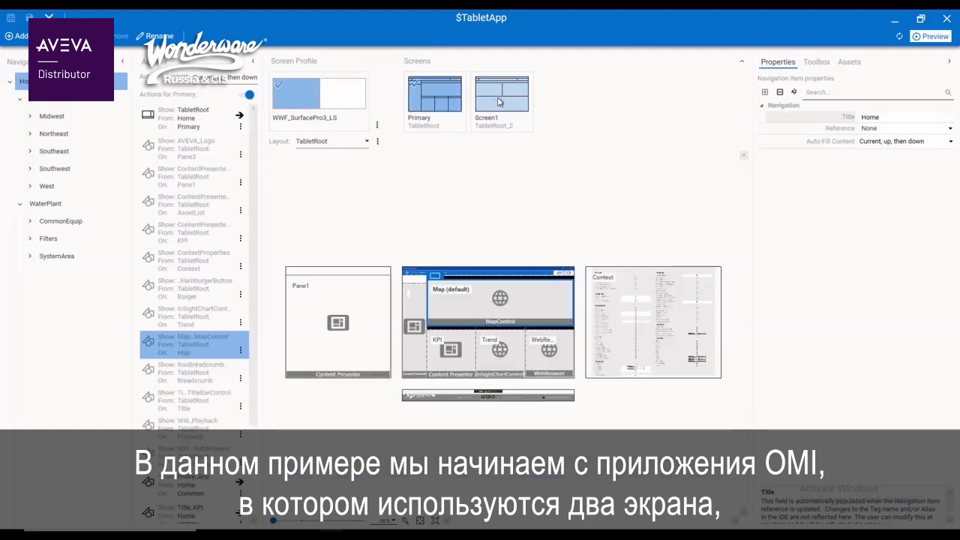
Step: Inspect Screen1 of $TabletApp and the object list content in the KPITitle pane of the TabletRoot_owningobject layout
click(499, 101)
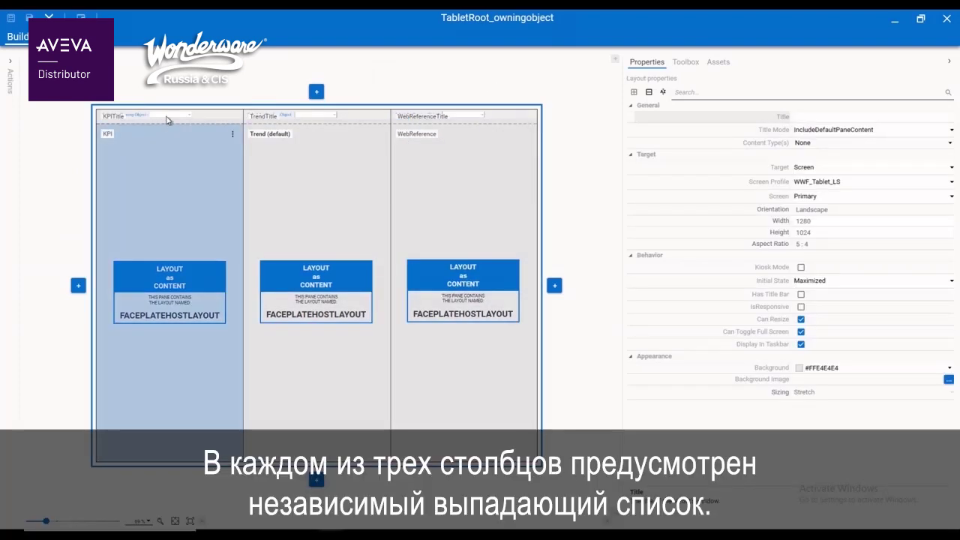
click(171, 118)
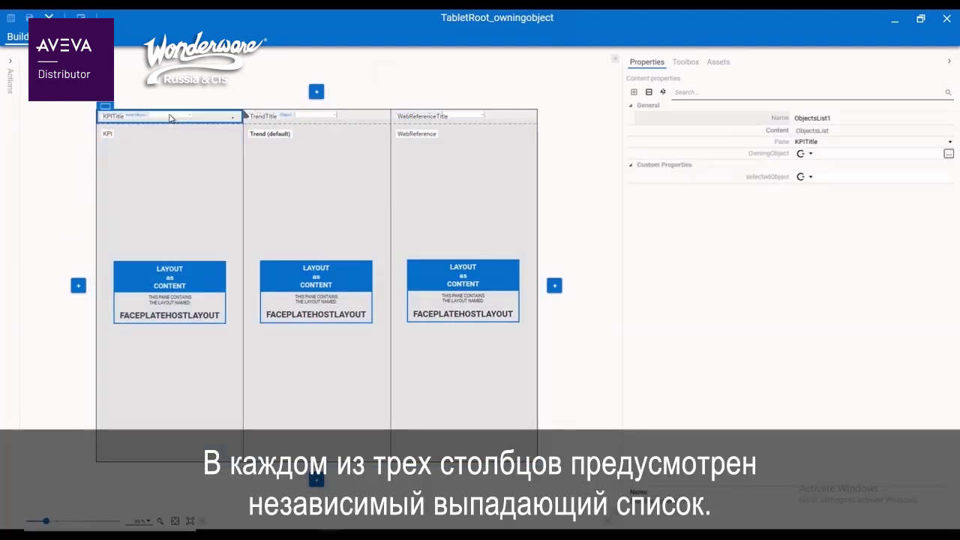
click(179, 186)
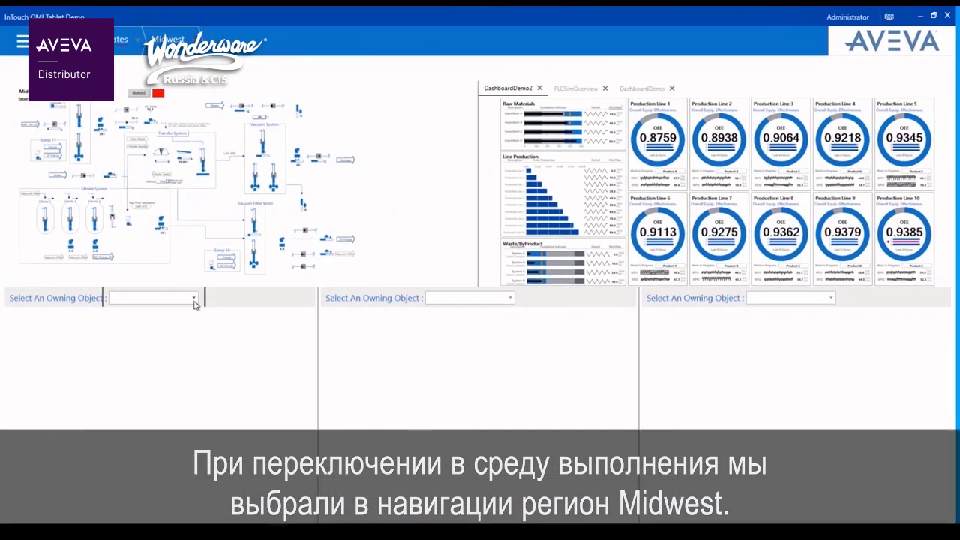
Step: Browse the owning object choices offered in each of the three columns of the running tablet demo
click(193, 297)
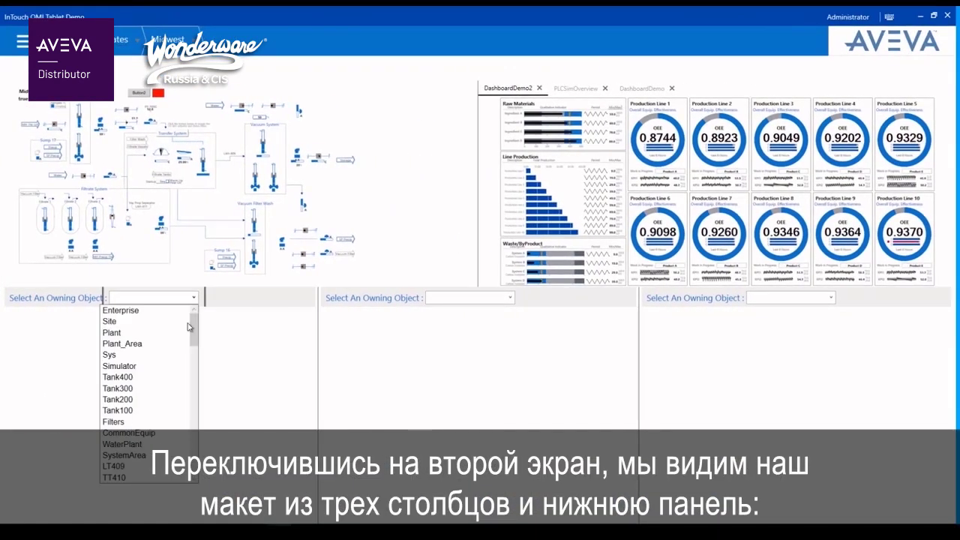
click(196, 298)
click(510, 298)
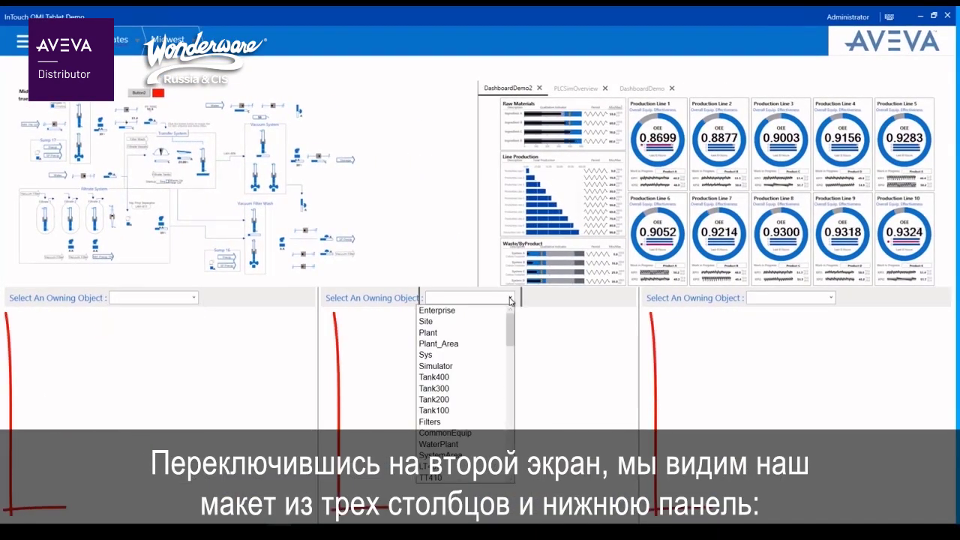
scroll(508, 340, down, 5)
click(831, 298)
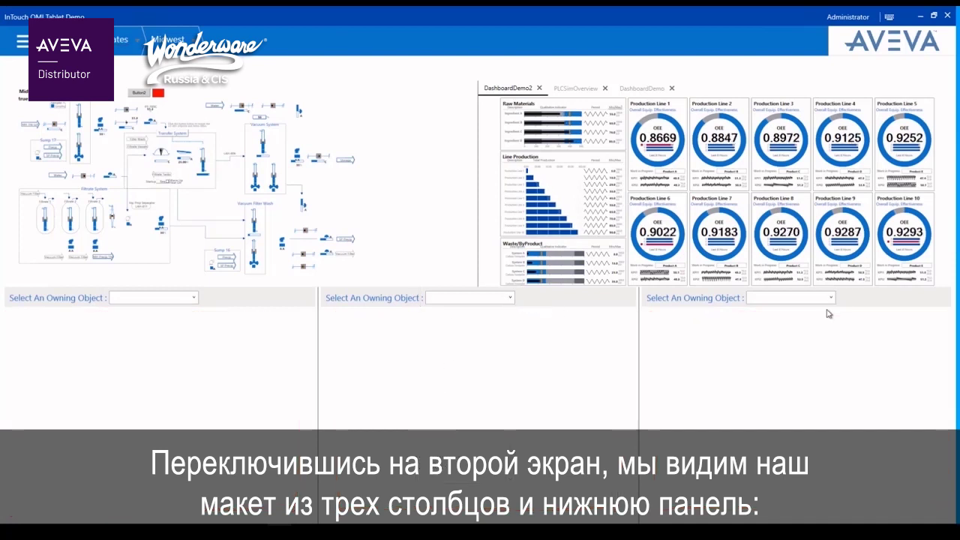
click(832, 298)
scroll(788, 375, down, 3)
Step: Set the first column's owning object to TK100
click(194, 298)
click(194, 298)
scroll(150, 390, down, 5)
click(114, 433)
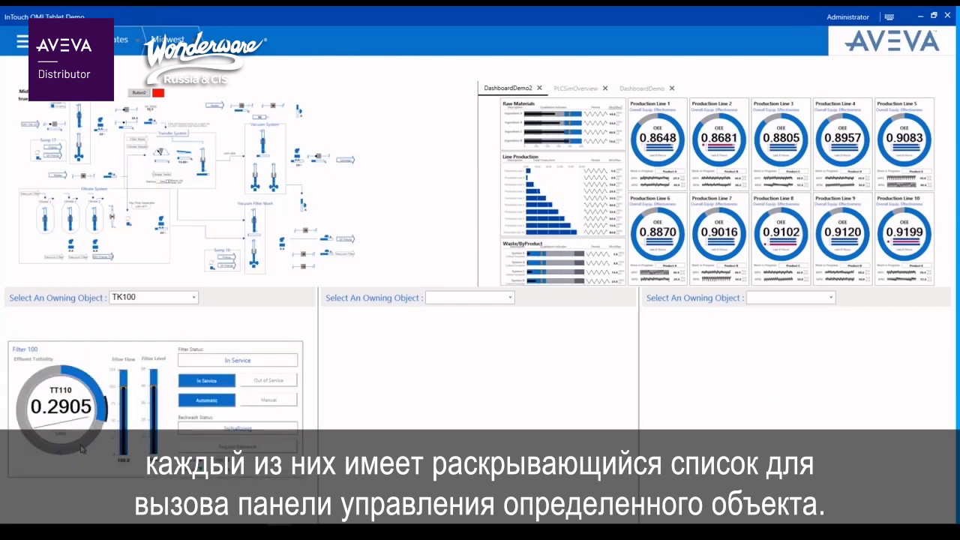
Step: Set the second column's owning object to TK300
click(510, 298)
scroll(512, 373, down, 3)
scroll(511, 373, down, 5)
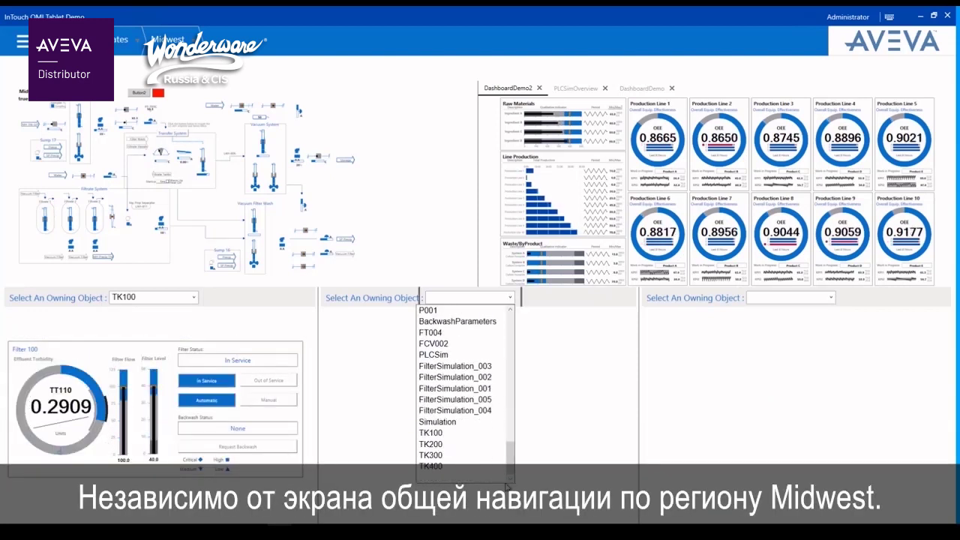
click(450, 454)
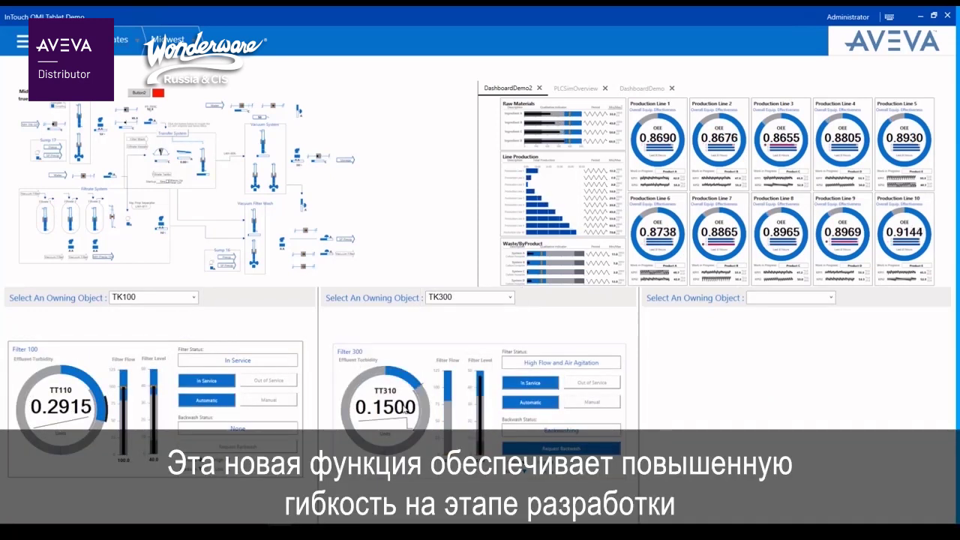
Step: Select a filter tank object as the third column's owning object
click(791, 298)
scroll(784, 390, down, 3)
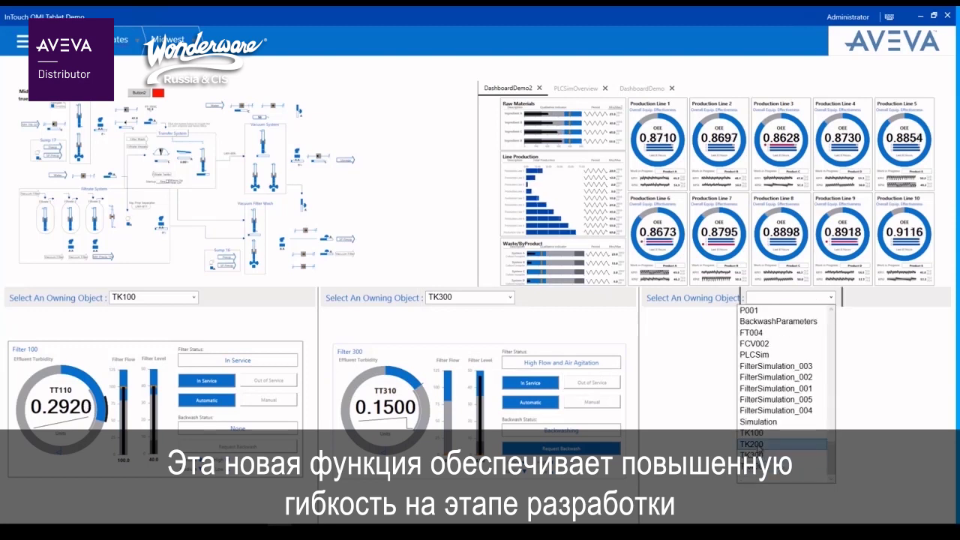
click(784, 466)
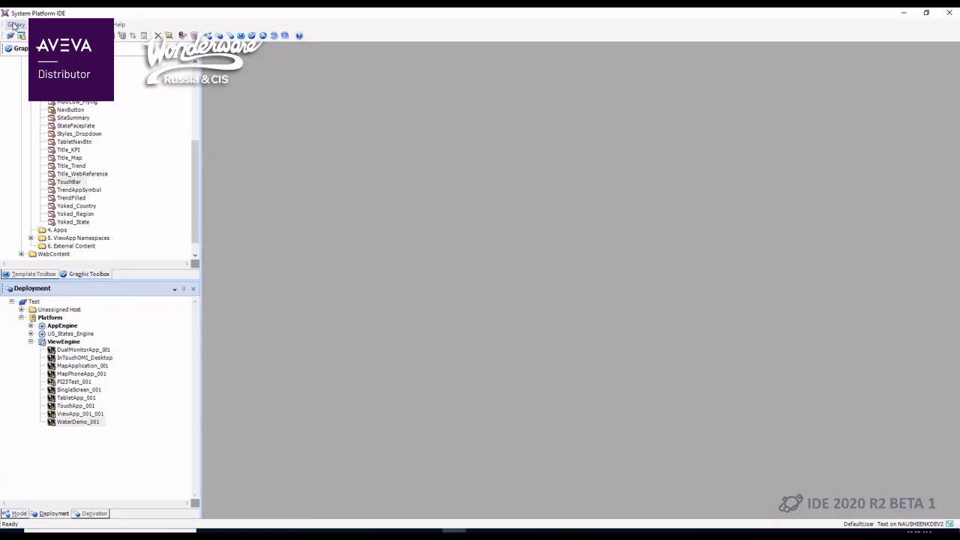
Step: Open the Galaxy style libraries configuration in the System Platform IDE and review the library import, export and default options
click(16, 24)
mouse_move(32, 126)
click(161, 173)
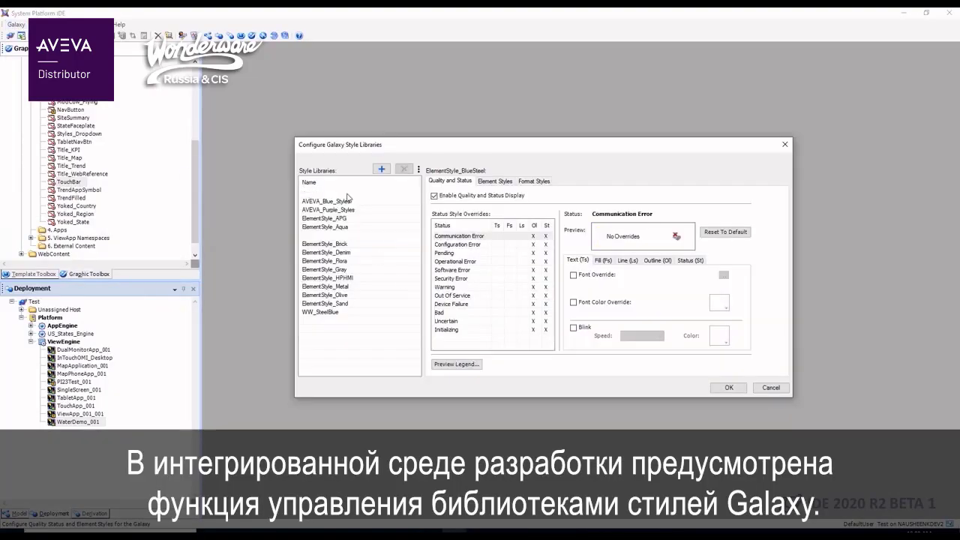
click(418, 170)
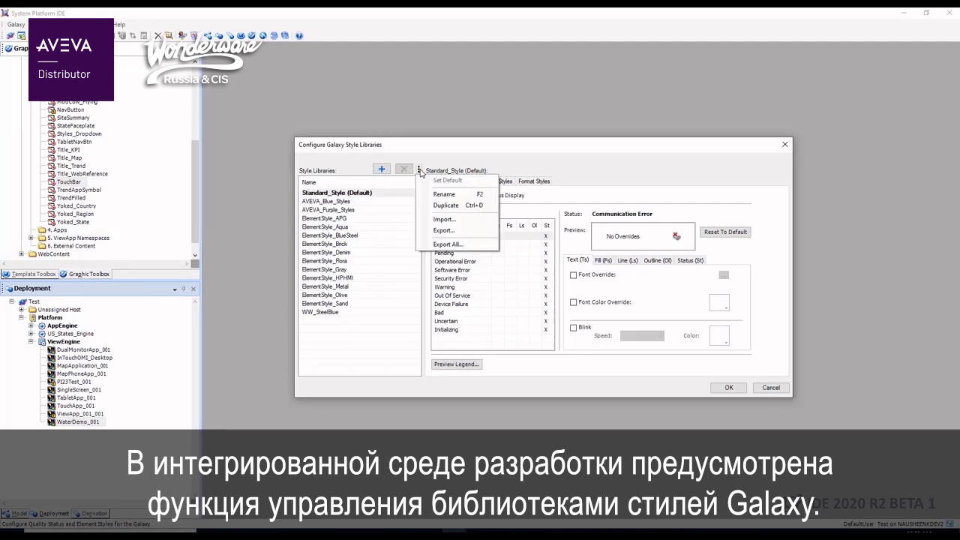
click(403, 245)
right_click(401, 247)
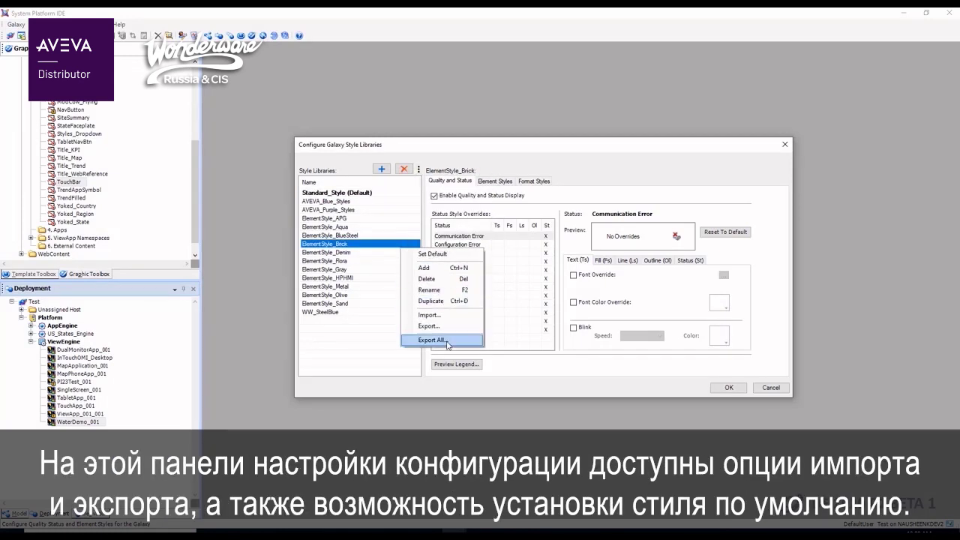
click(390, 210)
Step: Set AVEVA_Blue_Styles as the default Galaxy style library
click(360, 202)
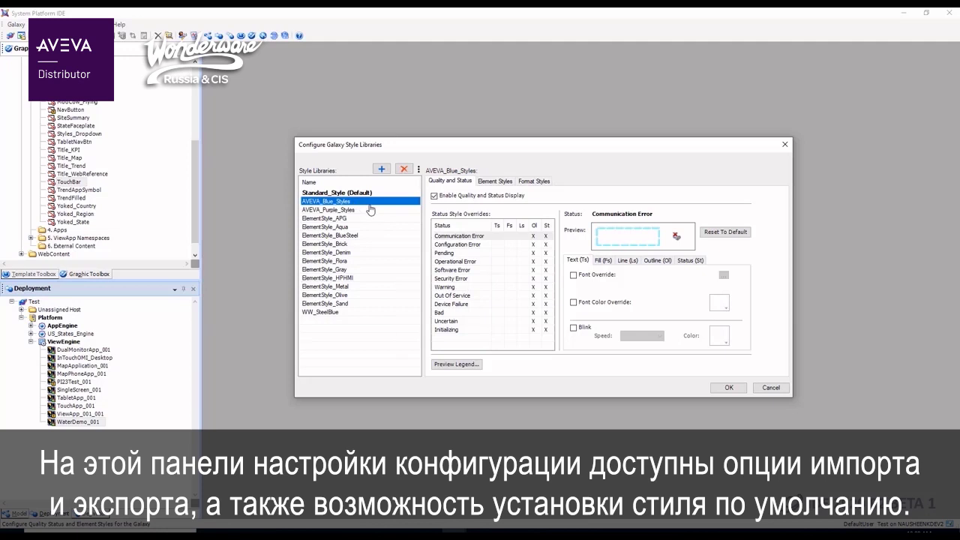
right_click(372, 203)
click(388, 214)
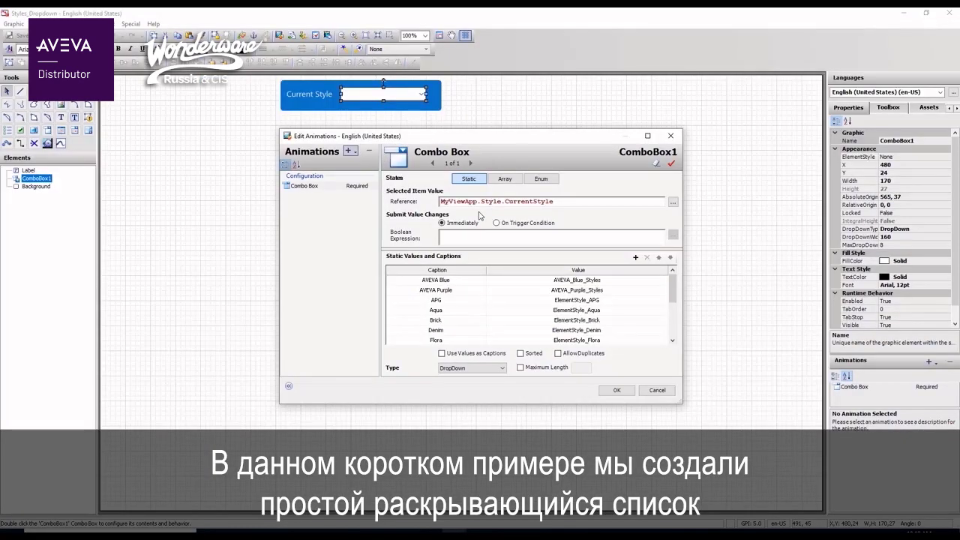
Step: Review the static style values of the Styles_Dropdown combo box and switch the running application's current style to AVEVA Purple
drag(676, 291, 664, 272)
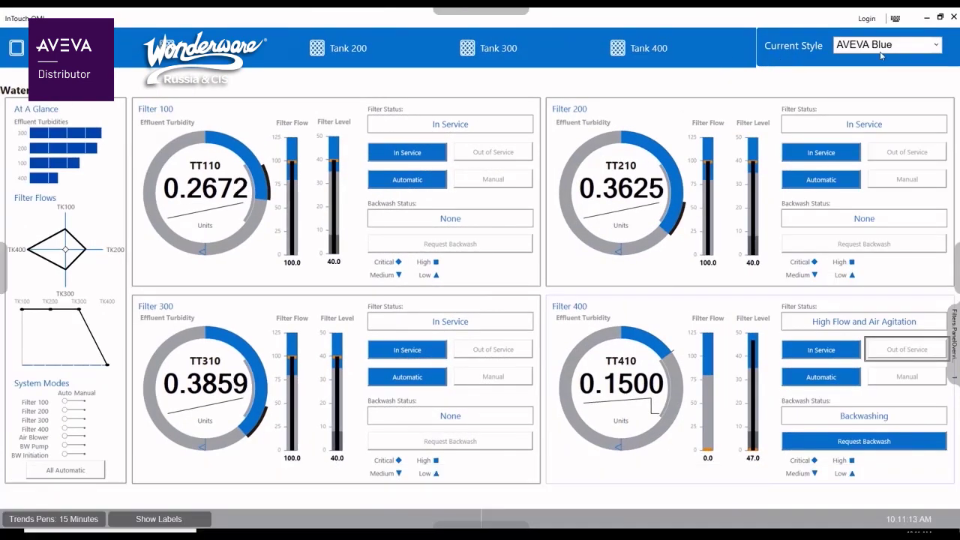
click(937, 46)
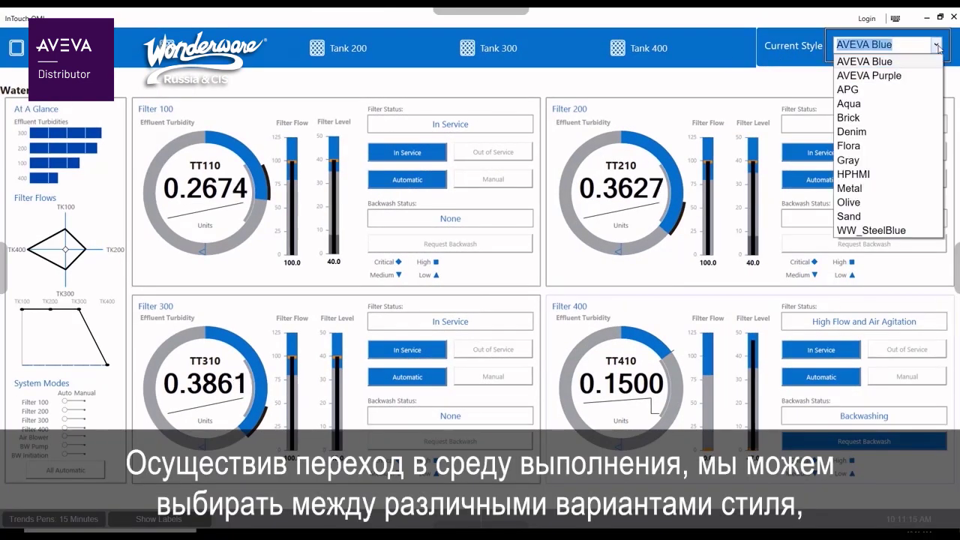
click(869, 76)
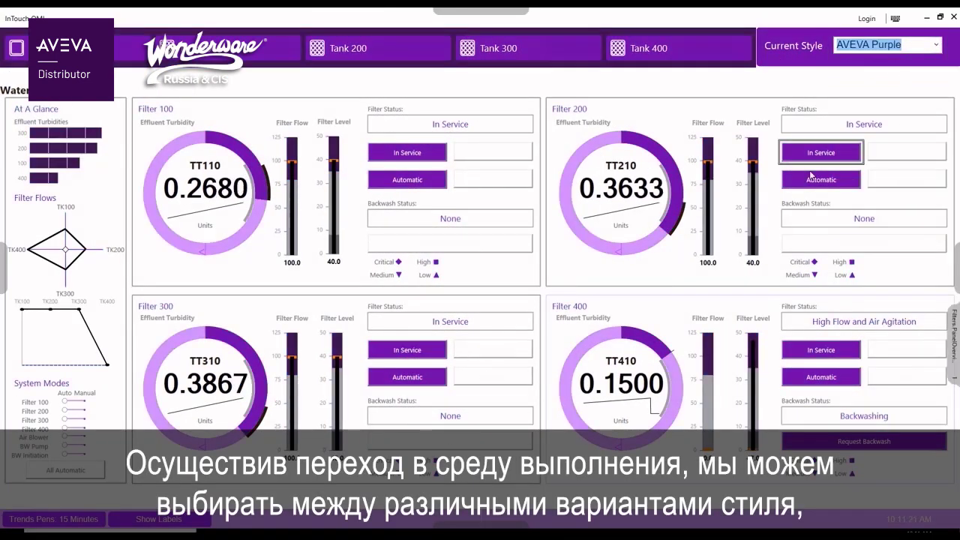
Step: Open the production line dashboards and GenericProcessModelLevel1 content while switching the running application's current style to Aqua and WW_SteelBlue
click(4, 269)
click(75, 128)
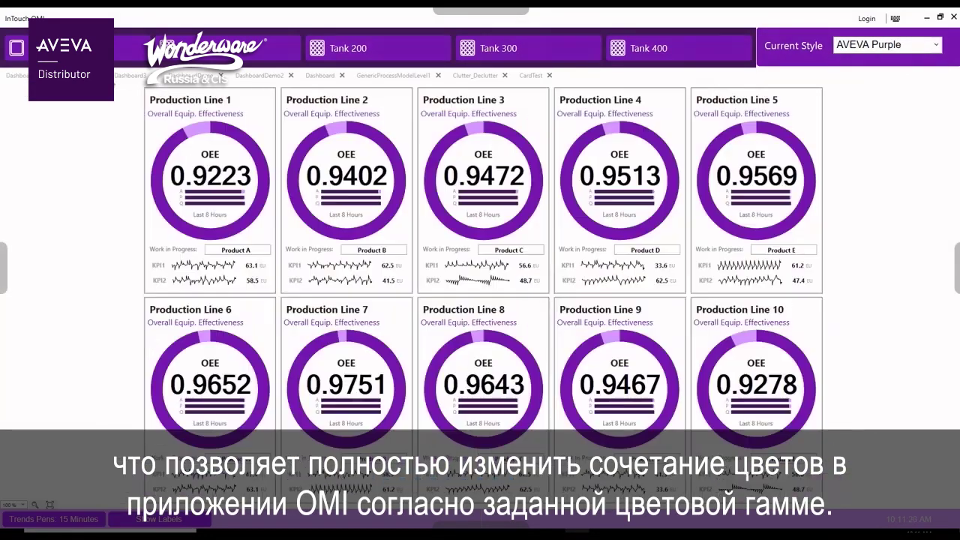
key(alt+Down)
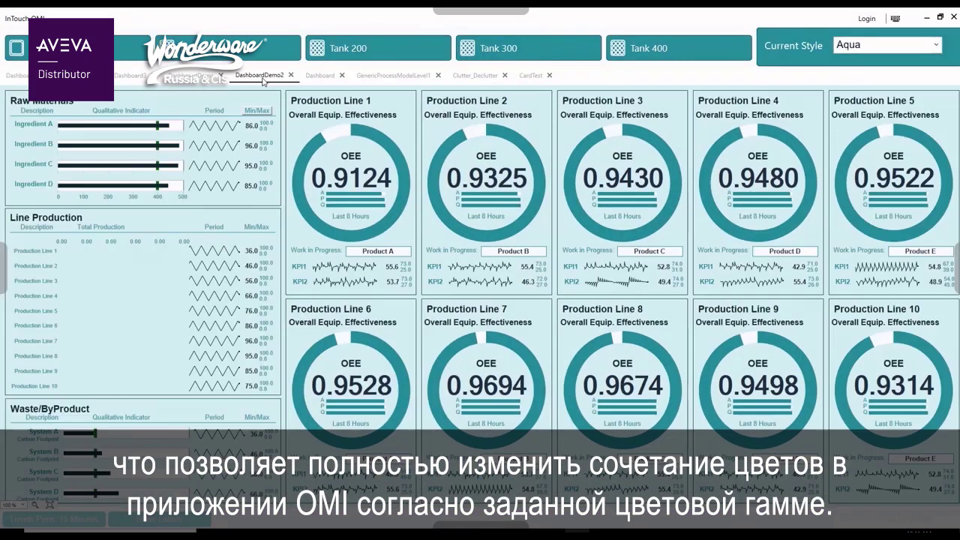
key(alt+Down)
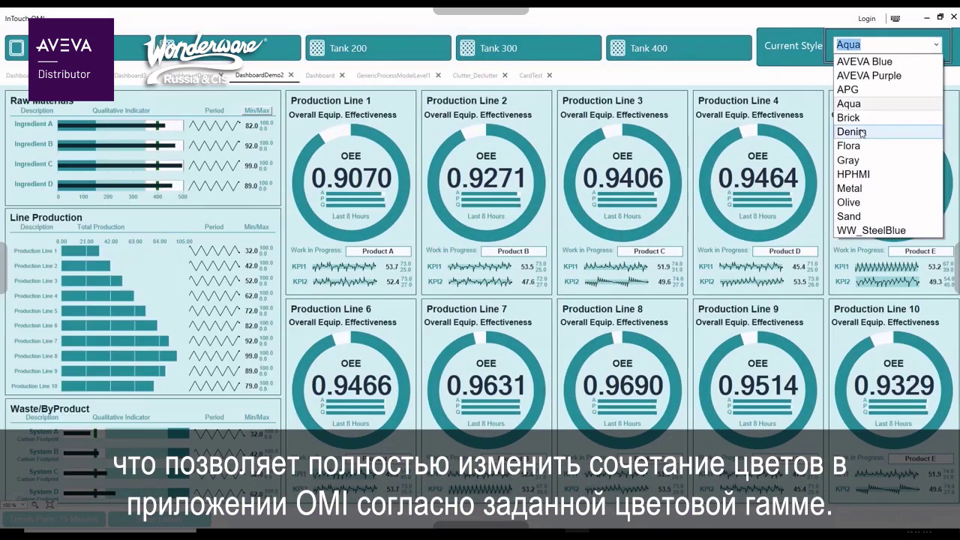
key(Return)
click(394, 75)
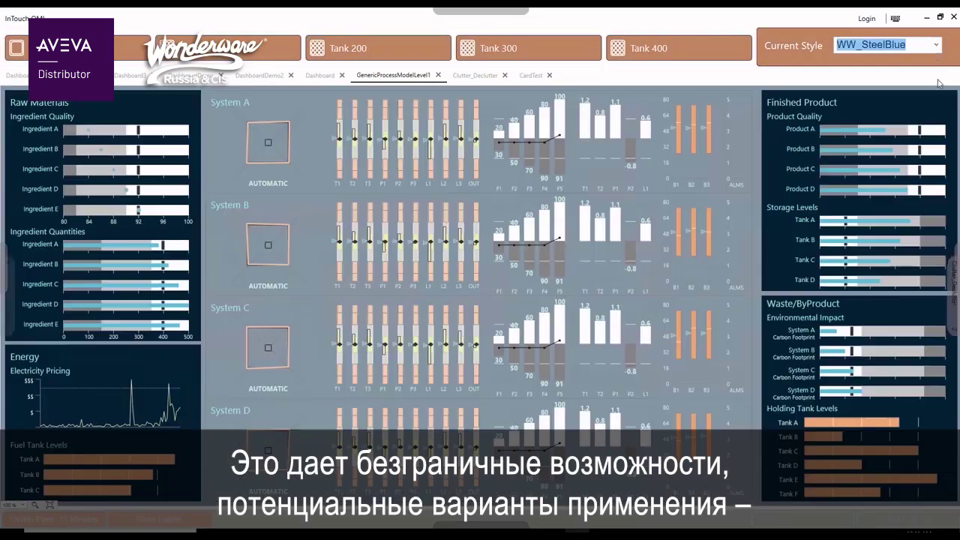
Step: Switch the current style to Gray, choose HPHMI and cycle through the styles listed after it
click(936, 45)
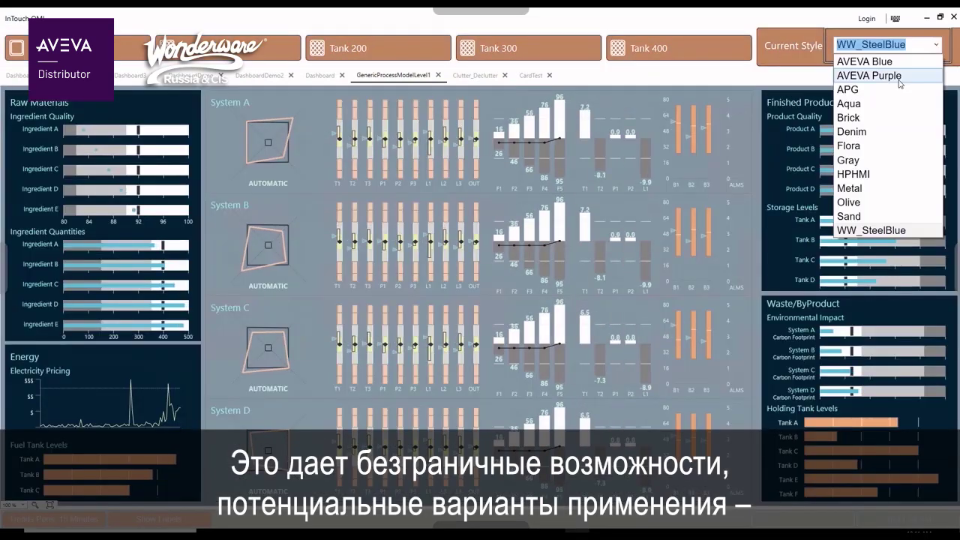
click(856, 98)
scroll(936, 50, down, 3)
click(936, 45)
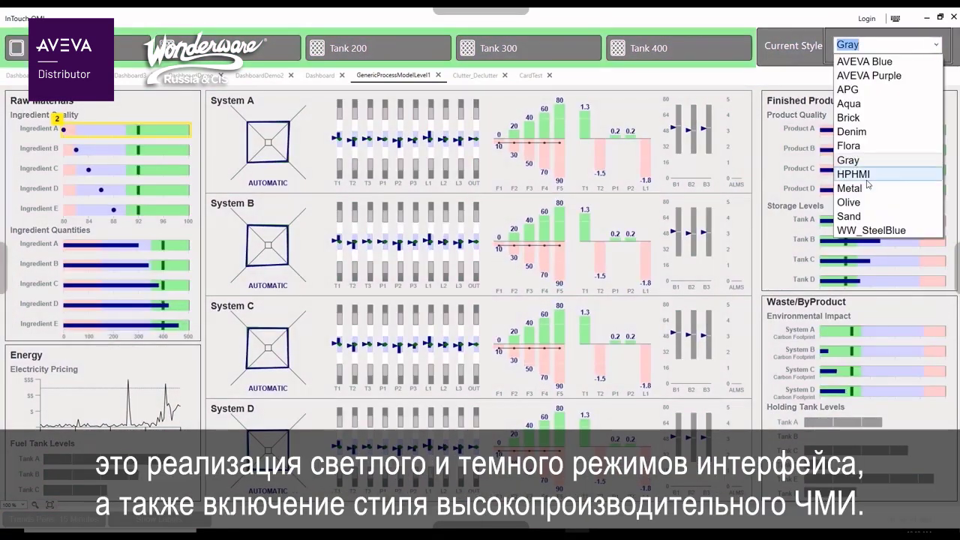
click(855, 172)
key(Down)
key(Down)
key(Down)
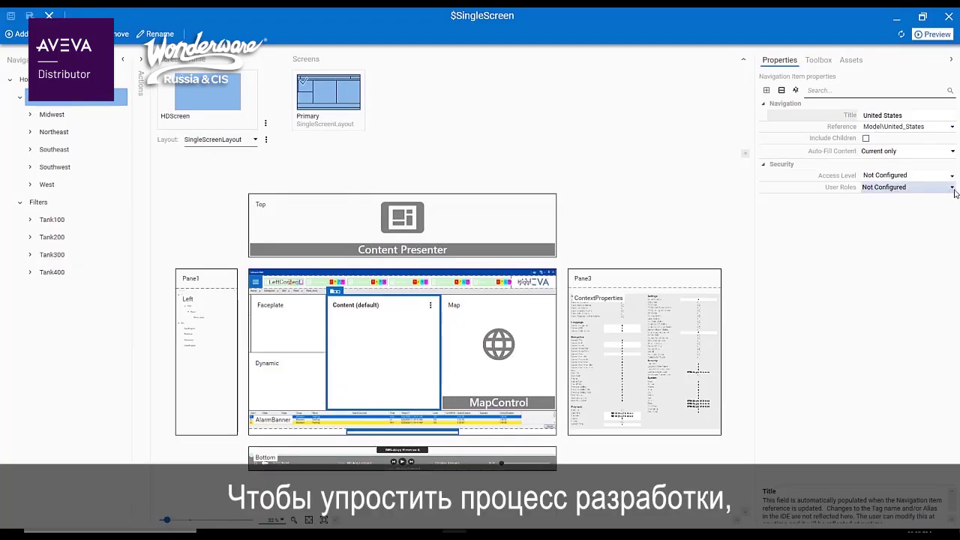
Step: Assign the Administrator user role to the United States navigation item, and Administrator and WestSupervisor to the Midwest item
click(953, 189)
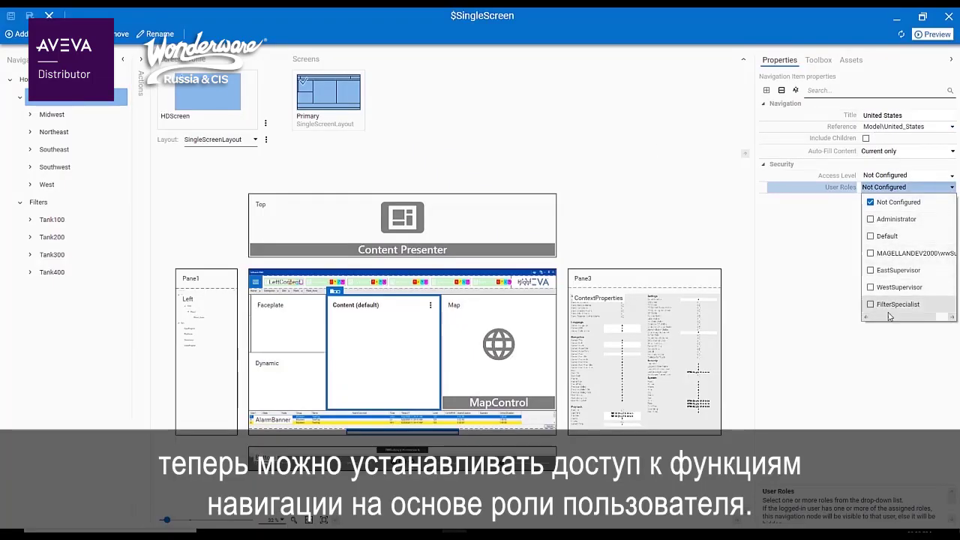
click(872, 219)
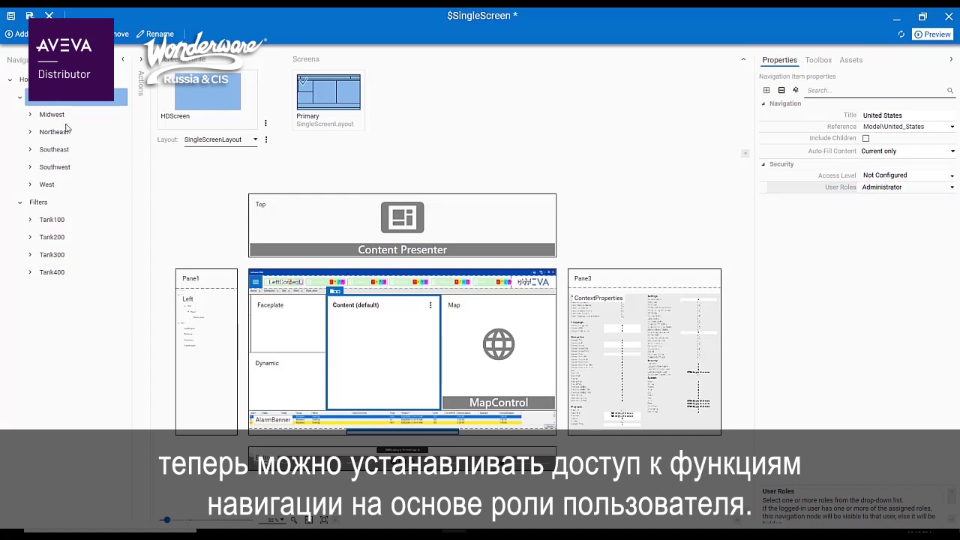
click(60, 114)
click(951, 188)
click(870, 219)
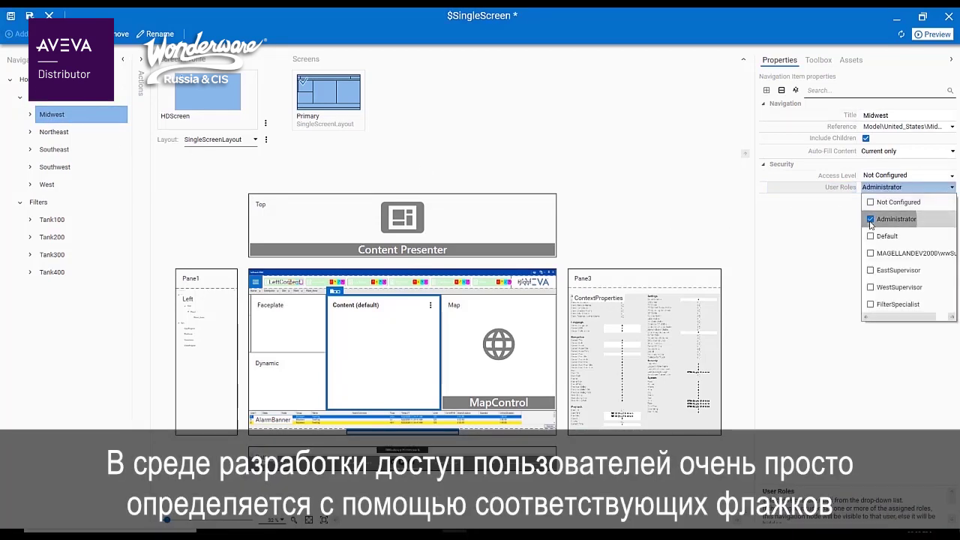
click(870, 287)
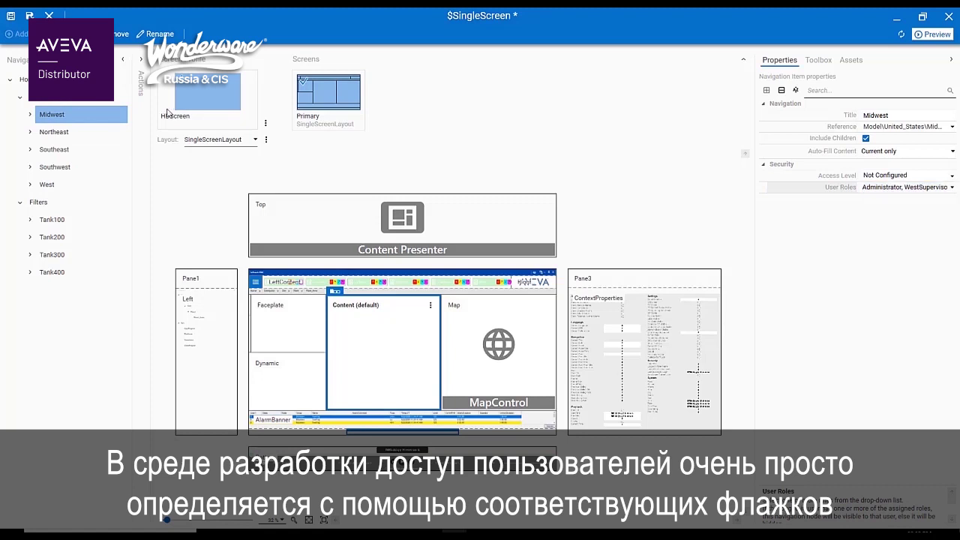
Step: Assign the Administrator and EastSupervisor user roles to the Northeast navigation item
click(54, 132)
click(951, 189)
click(870, 219)
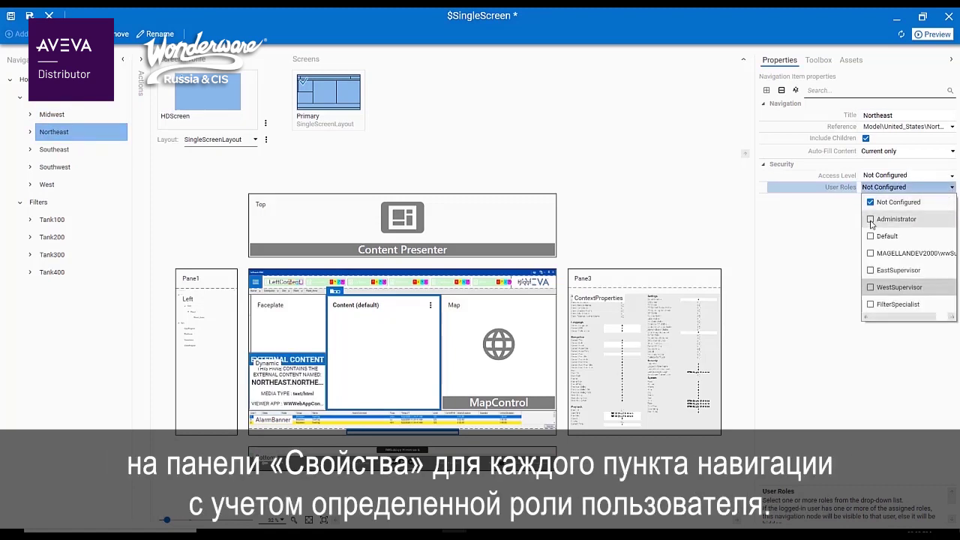
click(870, 288)
click(870, 287)
click(870, 270)
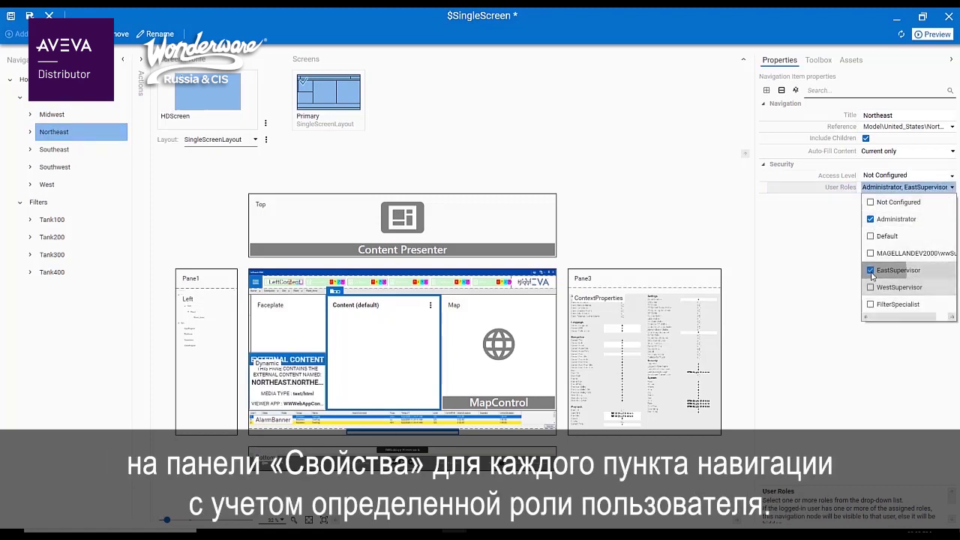
click(921, 189)
click(920, 189)
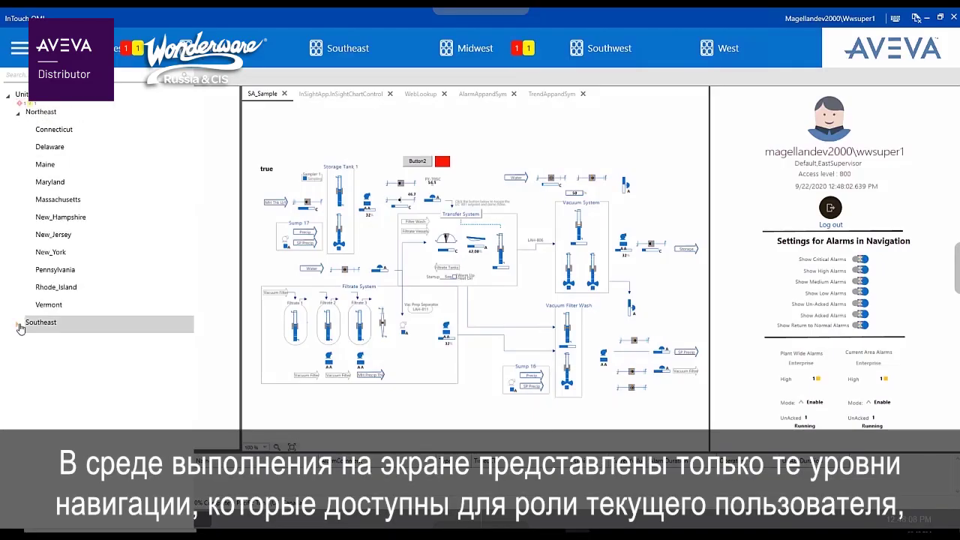
Step: Compare role-based navigation in the running application by browsing Southeast, logging in as a different user and opening Midwest
click(21, 328)
click(52, 344)
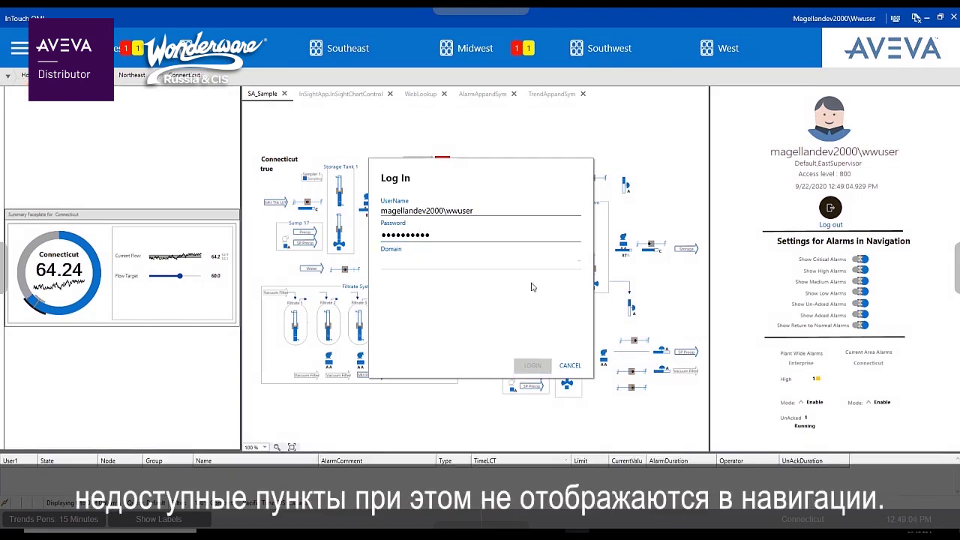
click(533, 366)
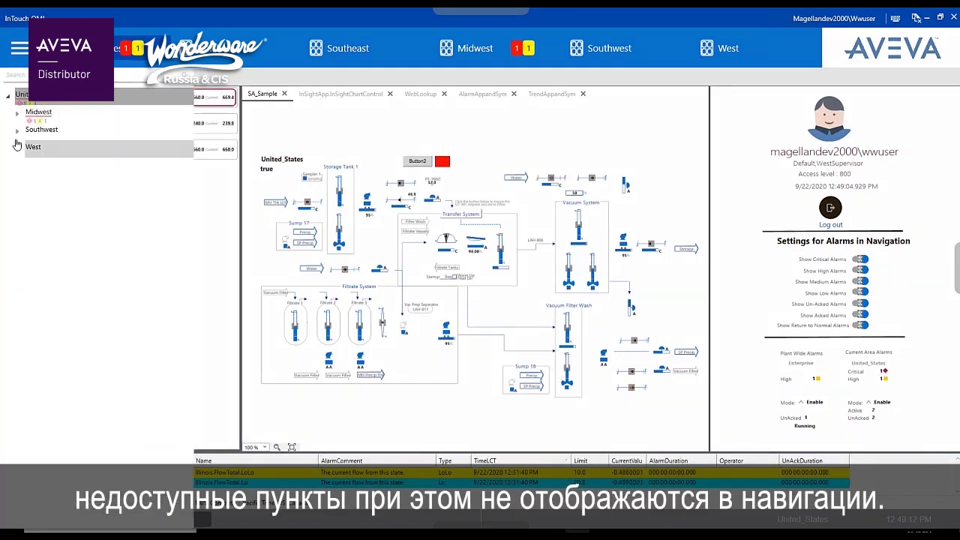
double_click(39, 112)
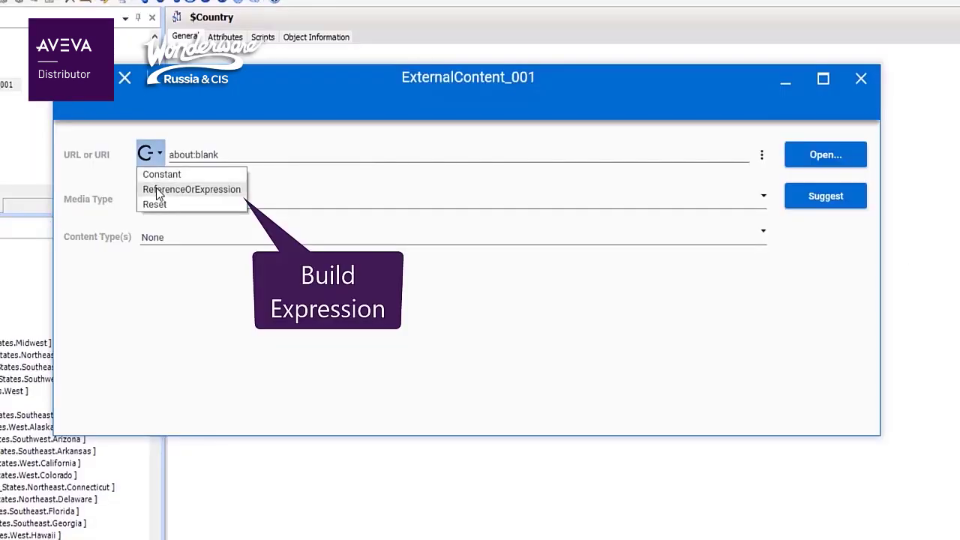
Step: Set the external content's URL to an expression joining "file:///C:/Stuff/External%20Contents/" with MyViewApp.Navigation.CurrentAsset
click(192, 191)
text("file:///C:/Stuff/External%20Contents/")
text(+MyViewApp.Navigation)
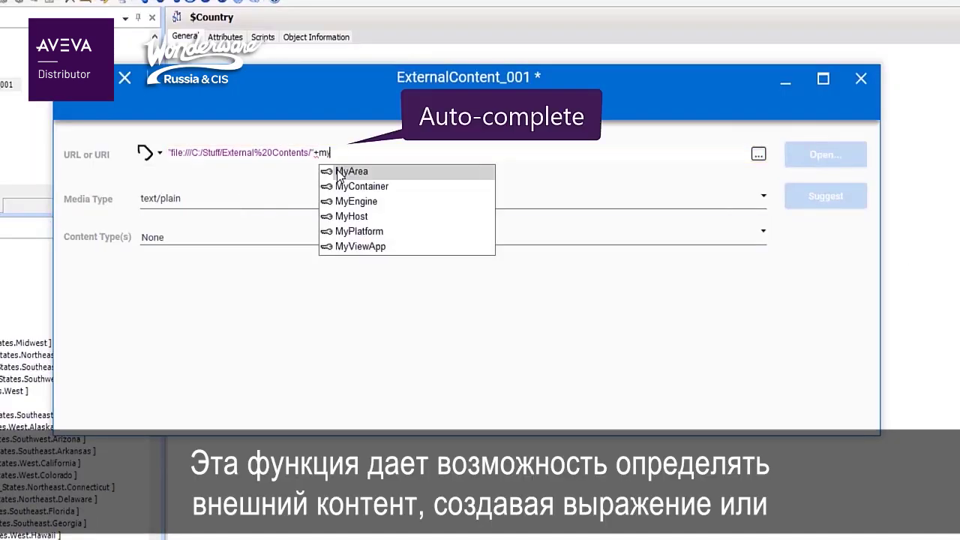
text(.CurrentAsset+)
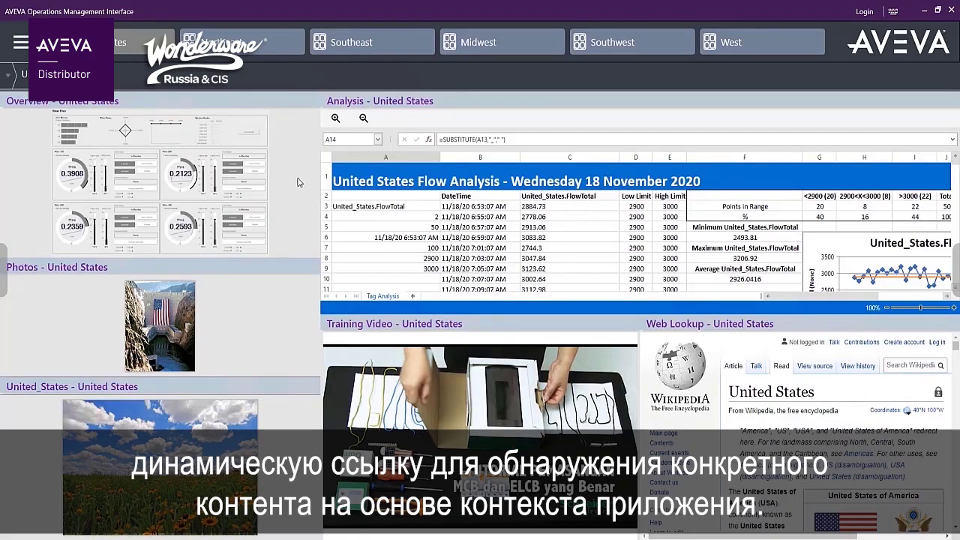
Step: Navigate to West in the running application to view its context-dependent external content
click(753, 45)
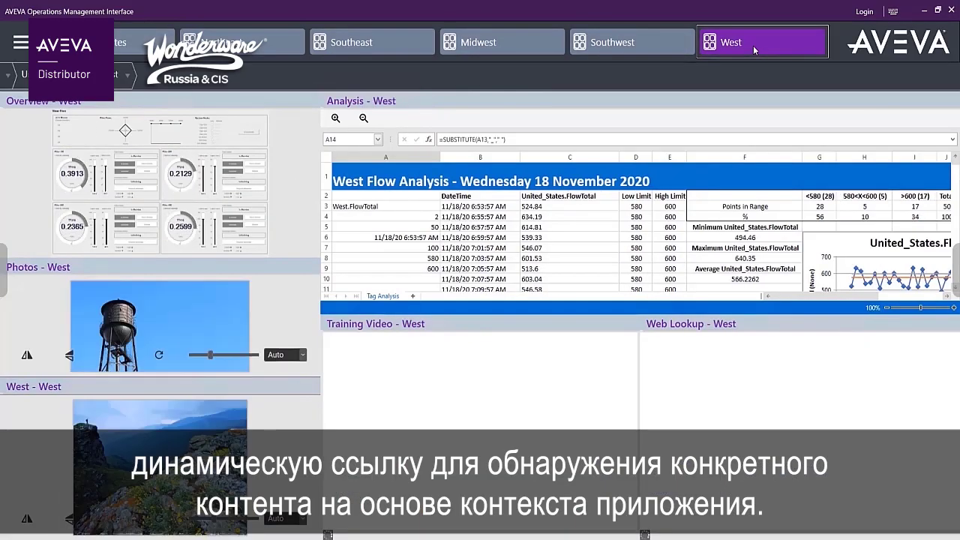
scroll(677, 224, down, 6)
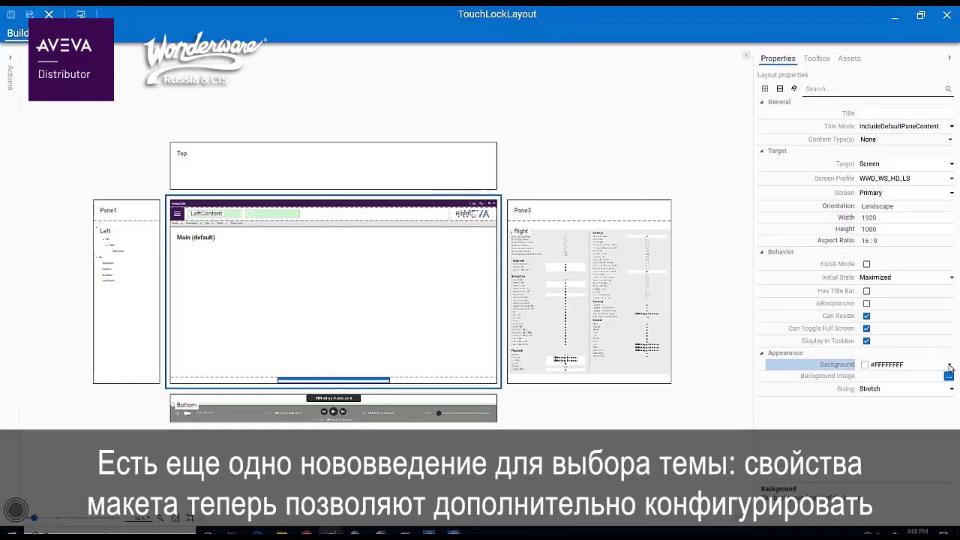
Step: Set the background color of TouchLockLayout to #FF3B294B
click(945, 368)
mouse_move(864, 439)
mouse_down()
mouse_move(856, 447)
mouse_move(854, 435)
mouse_up()
click(732, 412)
Step: Set High Res Horizontal 1.jpg as the layout's background image and choose a different sizing option for it
click(948, 379)
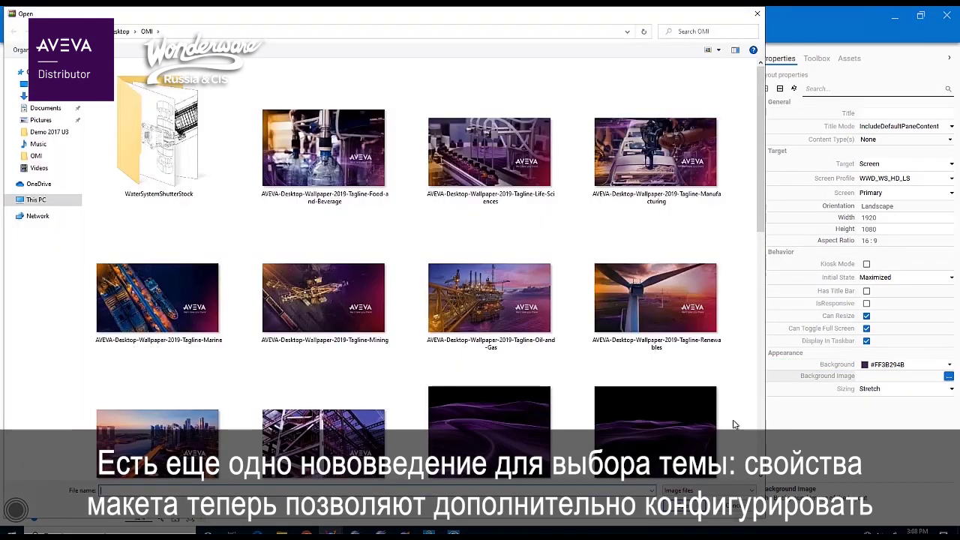
key(Return)
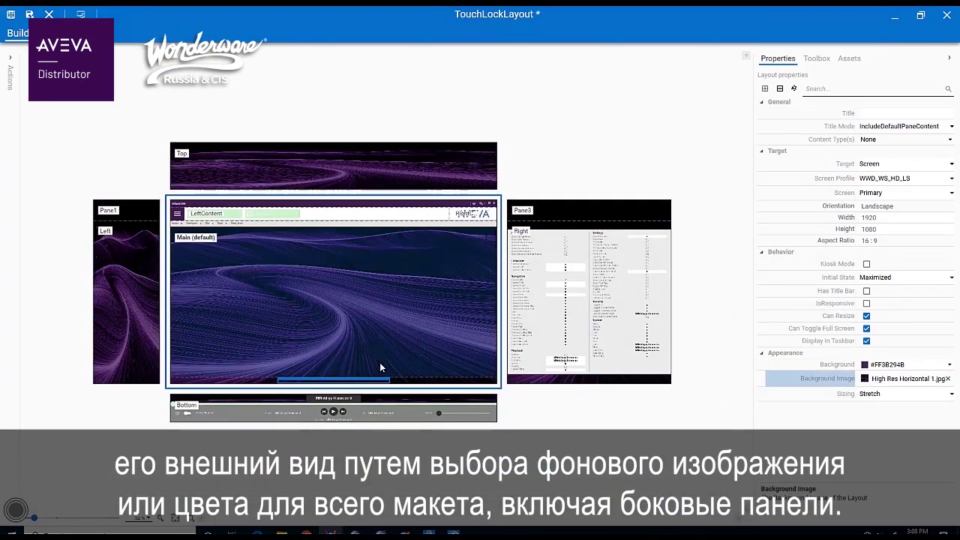
click(950, 396)
click(865, 419)
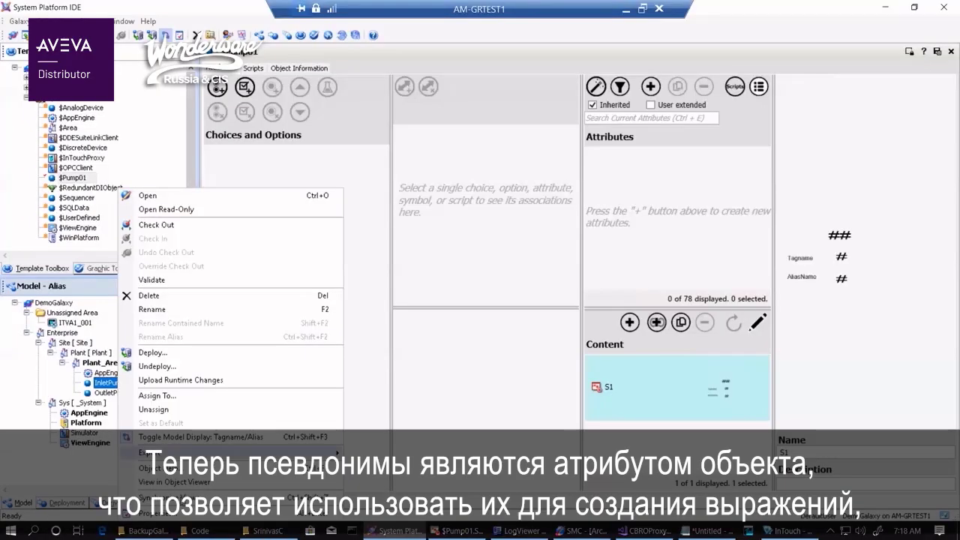
Step: Review the InletPump object's attributes in its properties and inspect the Tagname value text in the pump graphic
key(alt+Return)
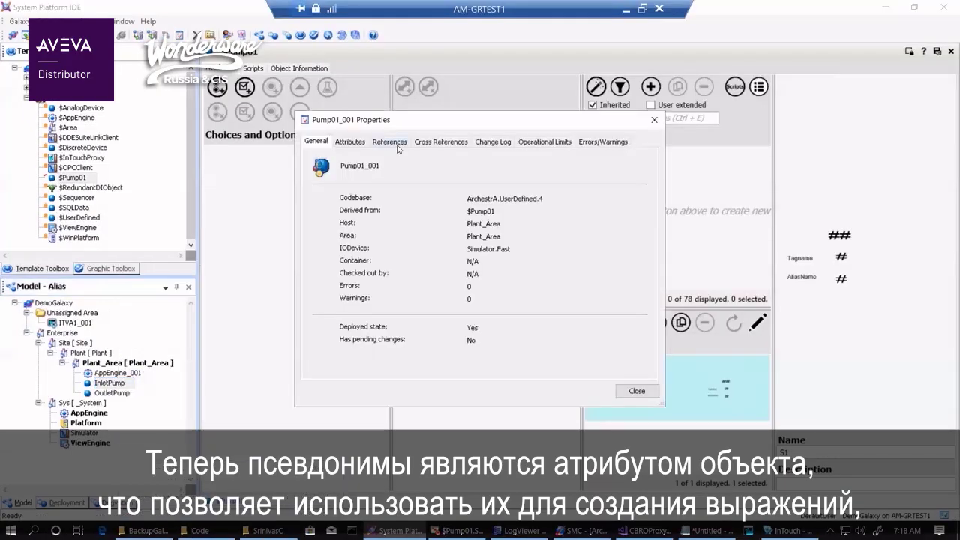
click(345, 143)
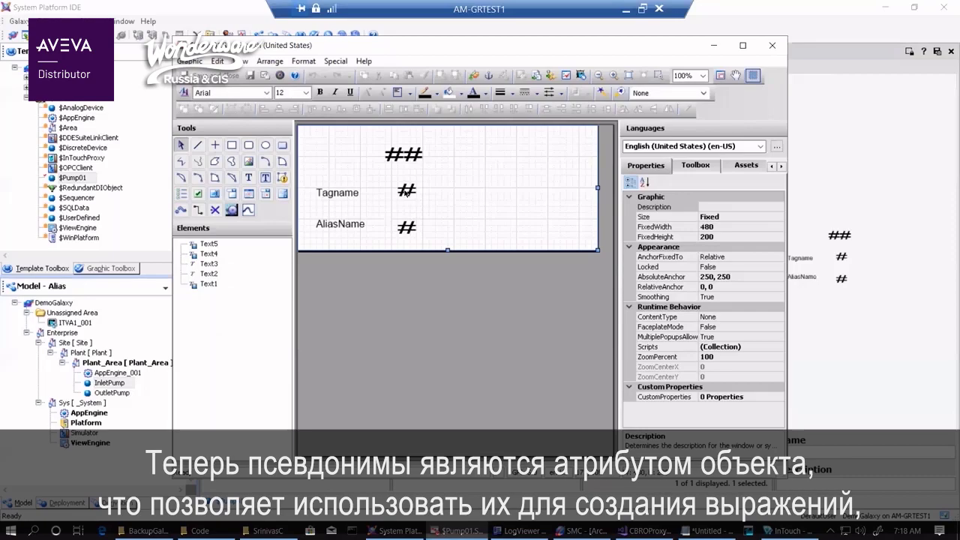
click(404, 189)
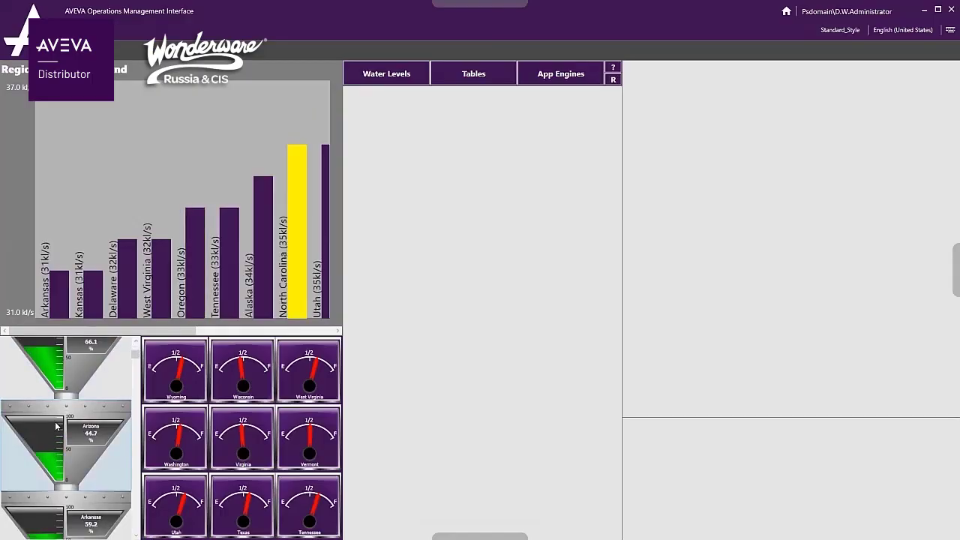
Step: Display the State Water Reserves chart from the water levels view, and open and close the Florida detail popup
click(385, 72)
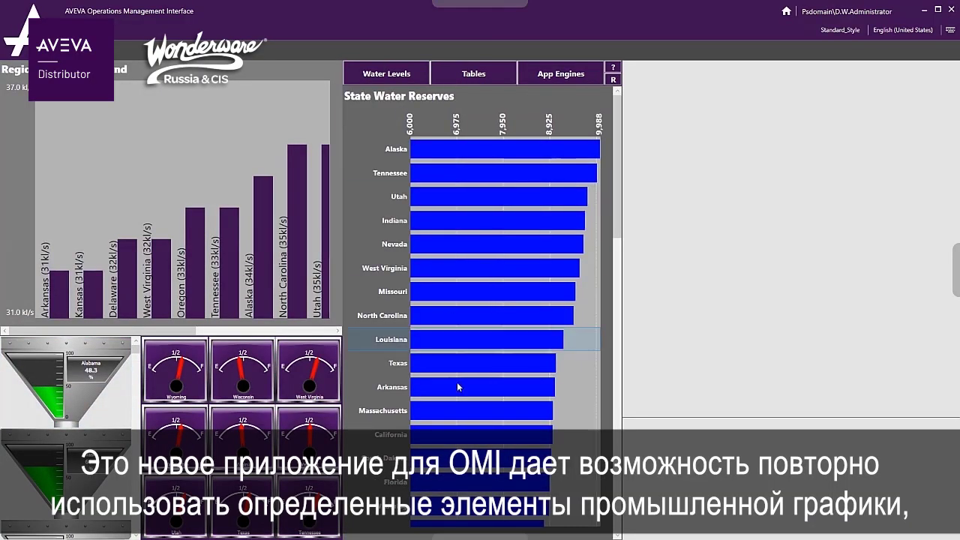
click(495, 410)
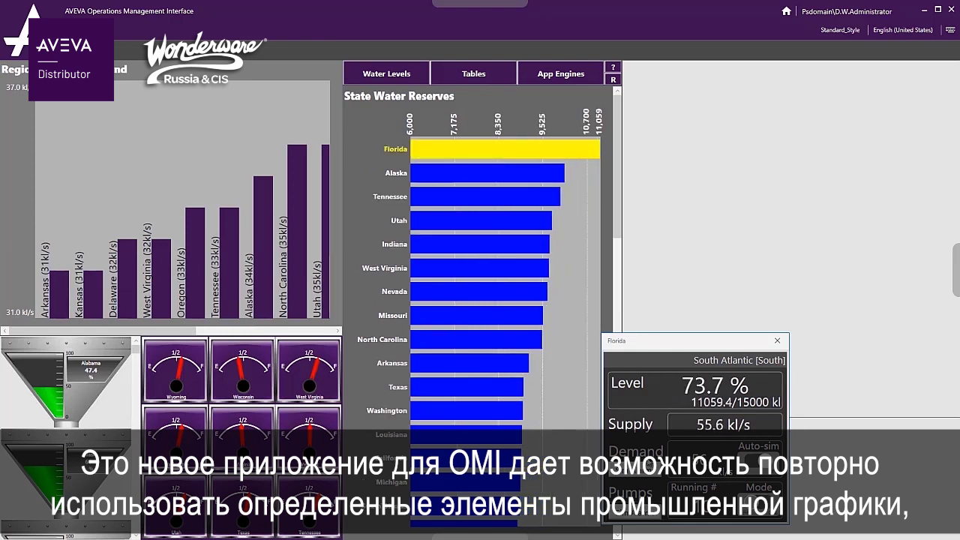
click(777, 341)
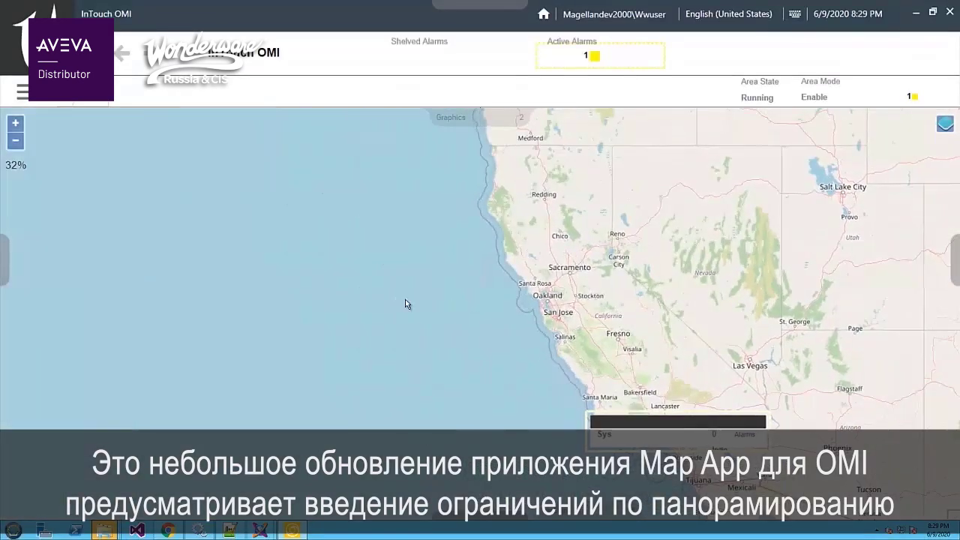
Step: Check the Map App's panning limits and open the OSM source's provider choices in the map settings
drag(408, 303, 428, 385)
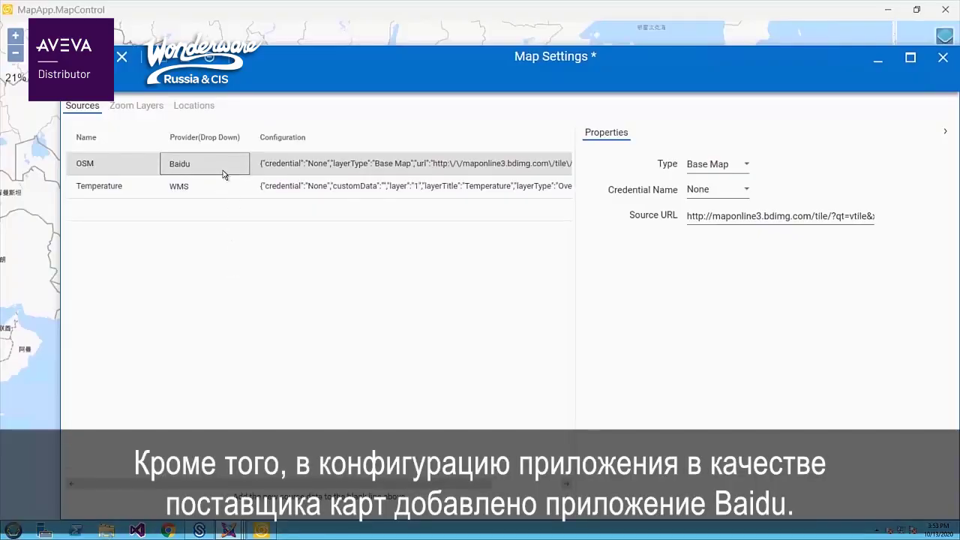
click(229, 167)
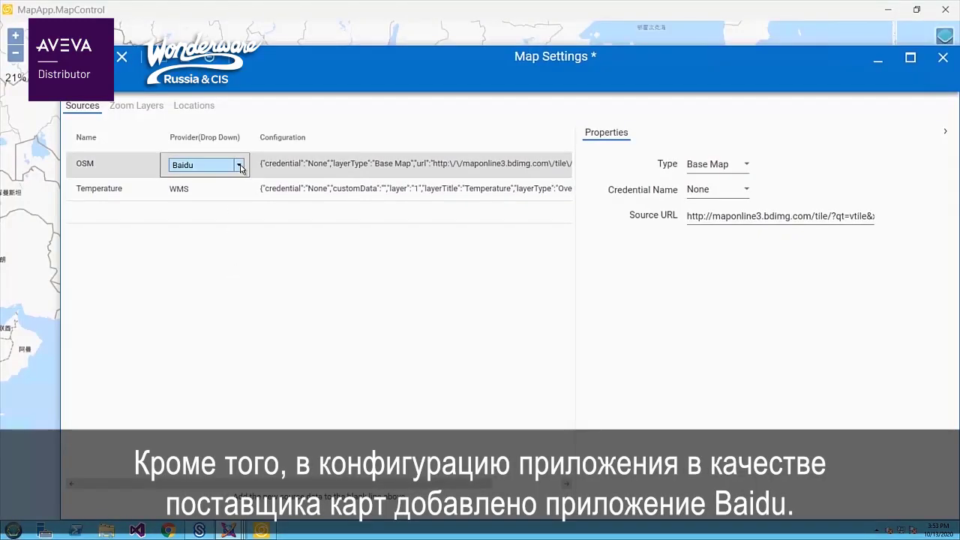
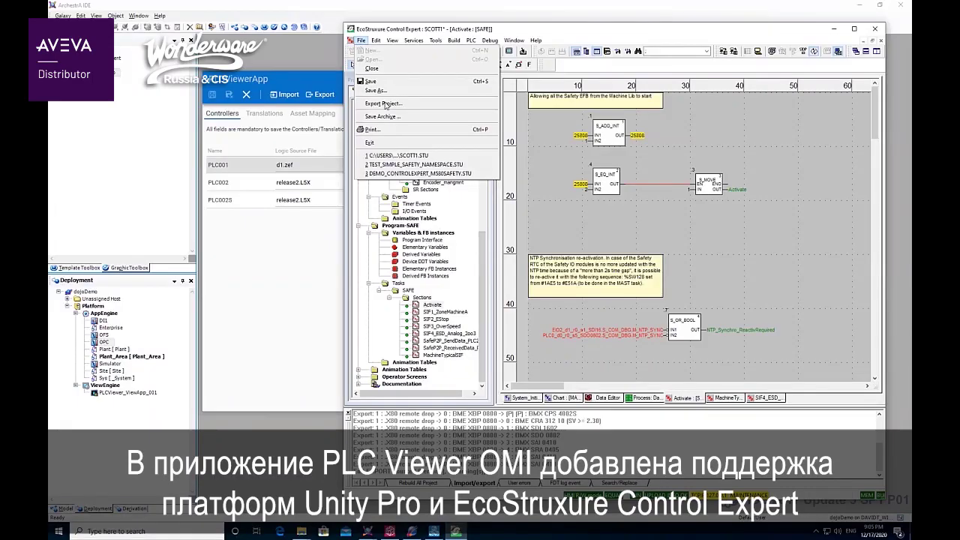
Step: Export the open project from EcoStruxure Control Expert
click(553, 211)
click(719, 366)
click(511, 265)
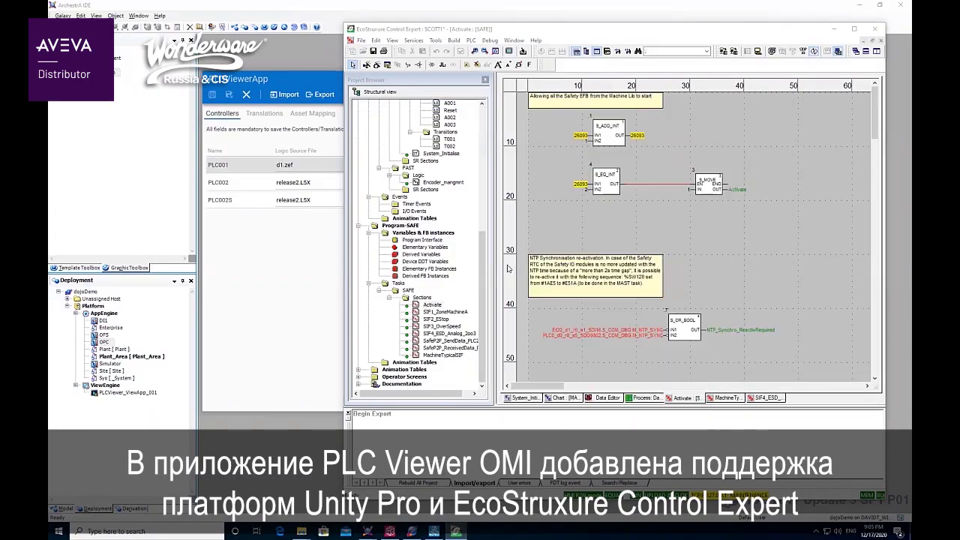
Step: Open the logic source file selection for controller PLC001 in the PLC Viewer app configuration
click(306, 167)
click(394, 165)
key(Escape)
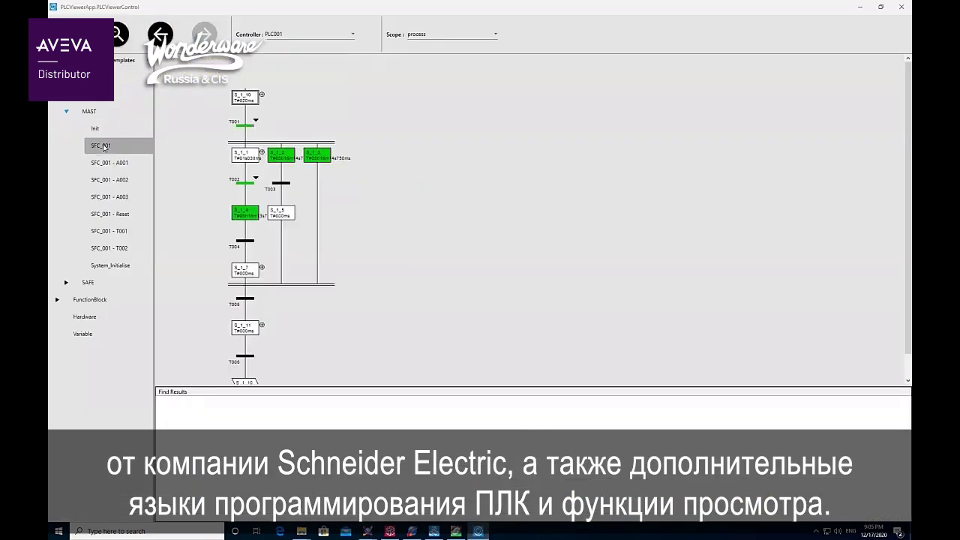
Step: Examine PLC001's System_Initialise logic in the PLC Viewer and expand the SAFE task
click(113, 266)
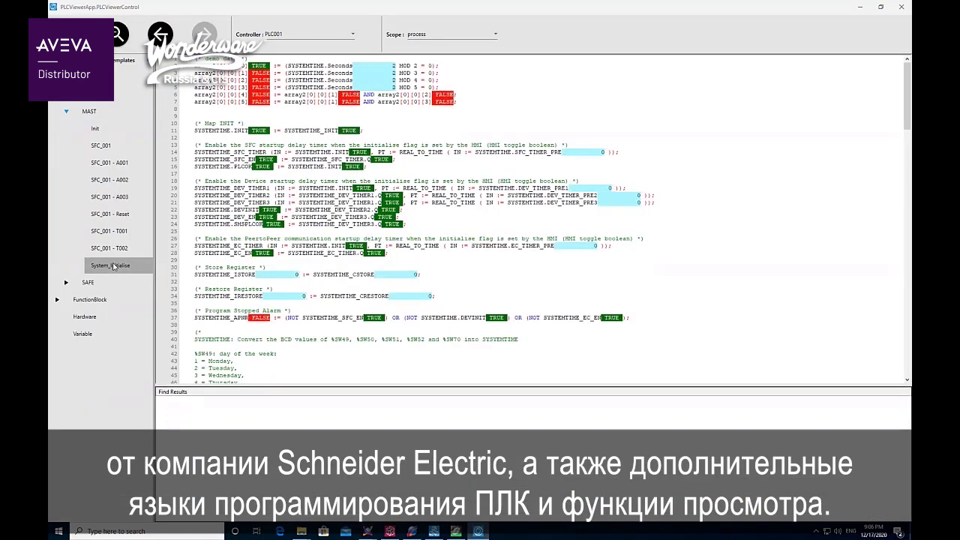
click(66, 282)
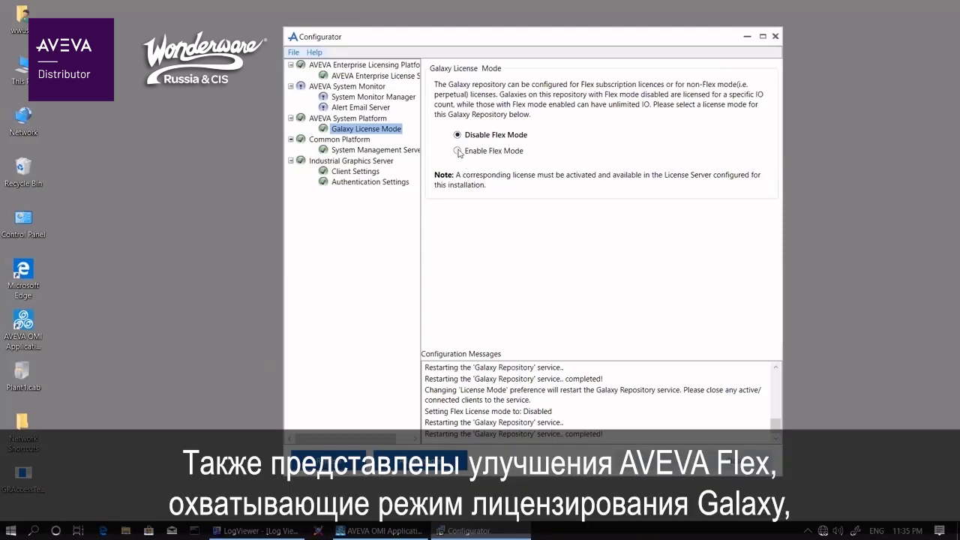
Step: Enable Flex mode for the Galaxy license in the Configurator
click(458, 150)
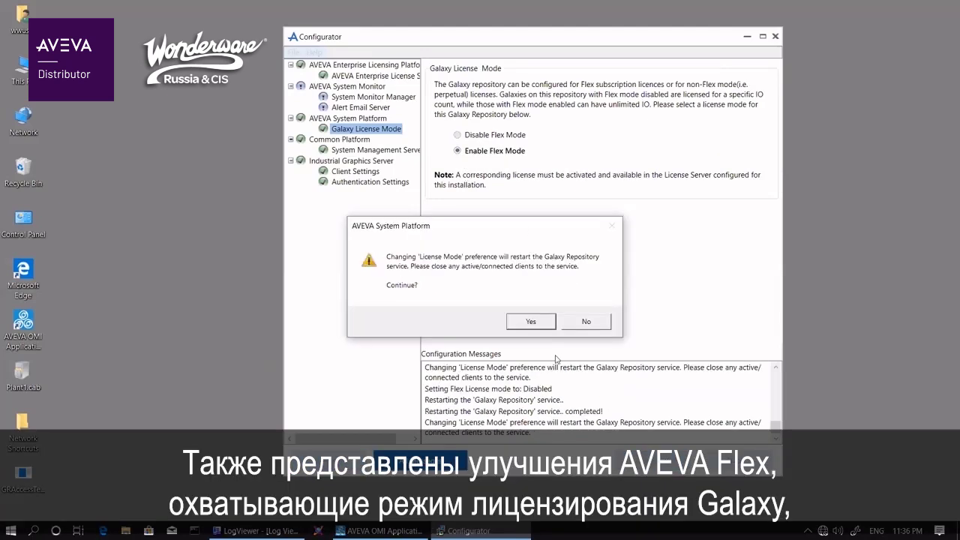